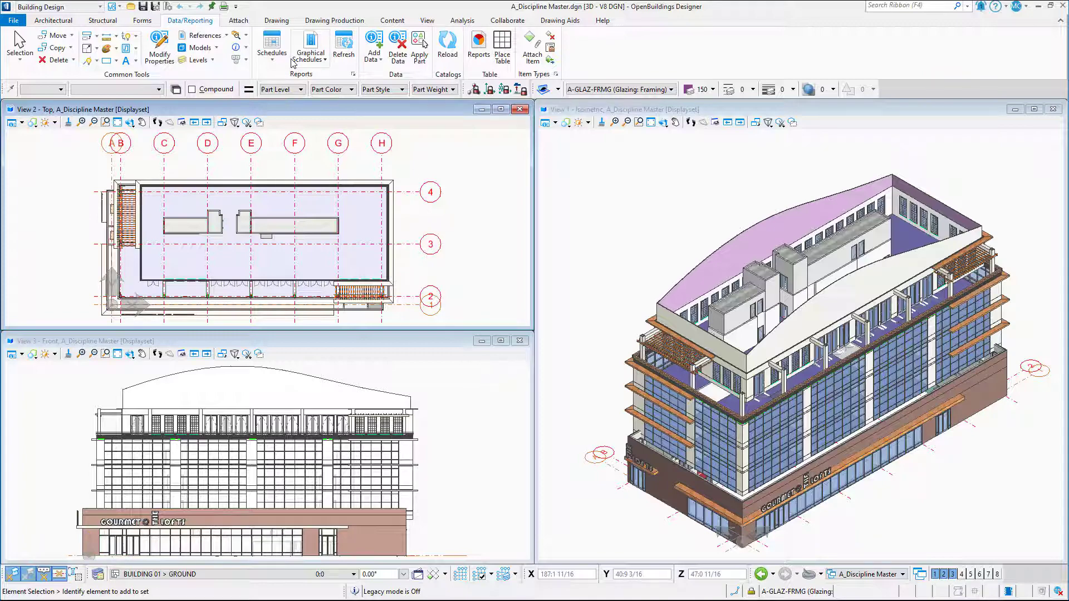
Open the CC_Finish Schedule under Architectural > Space to list its 44 spaces.
click(273, 43)
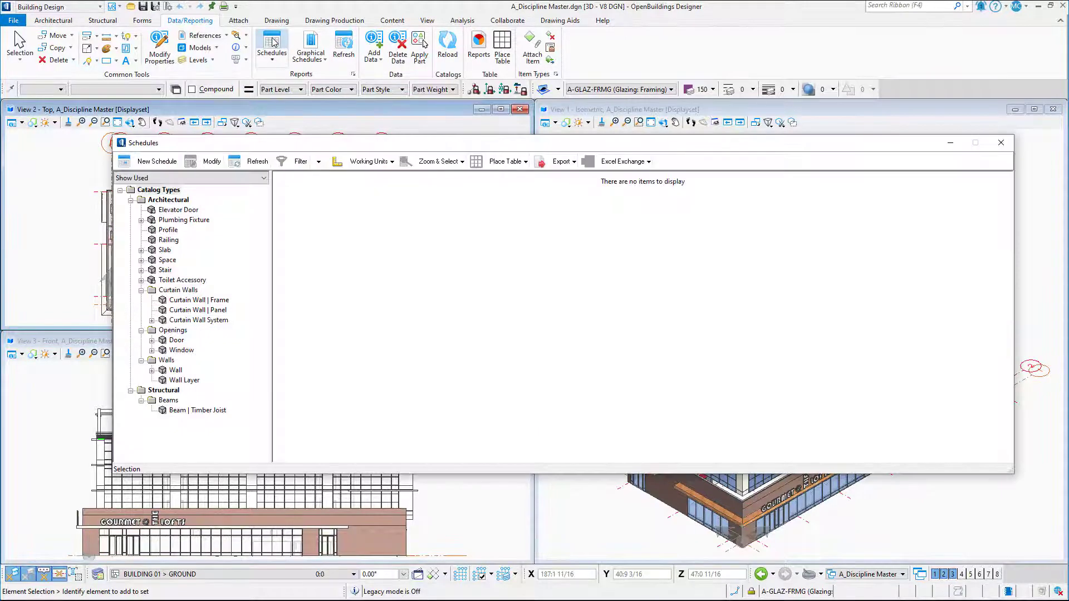
click(141, 260)
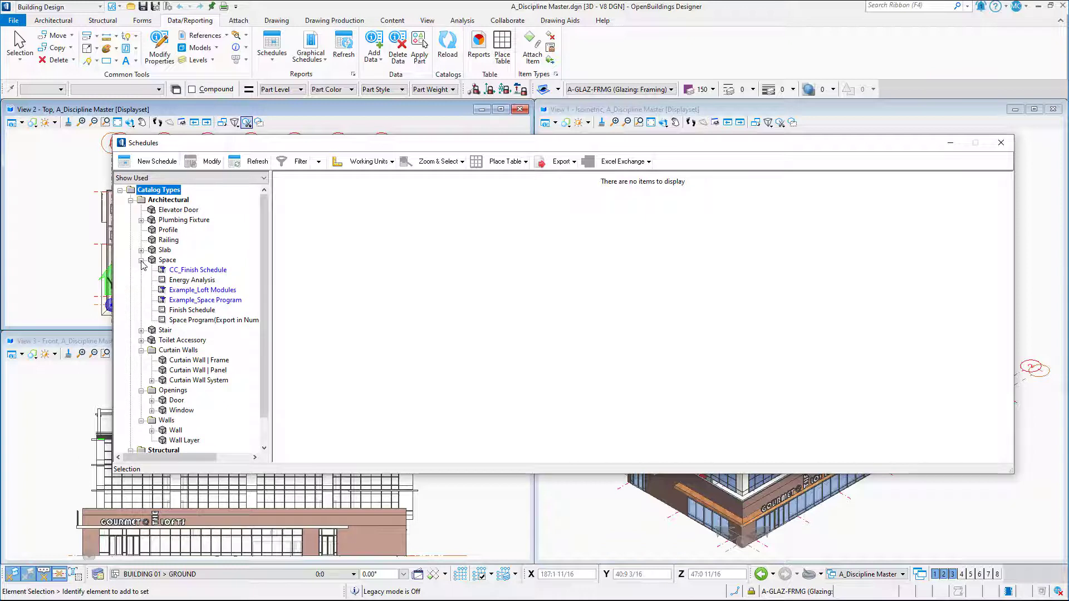
click(208, 271)
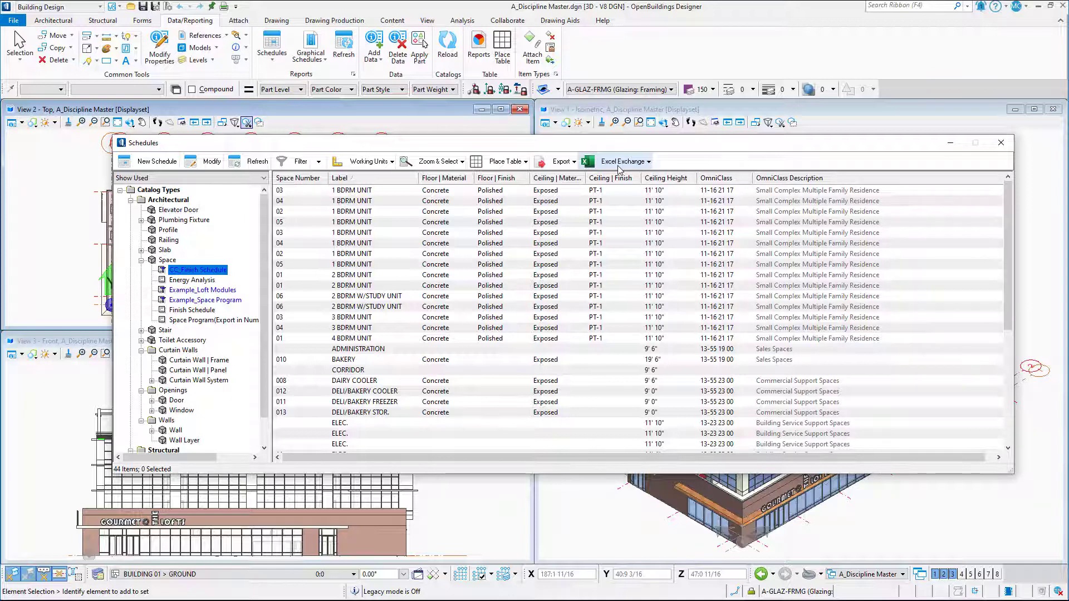
Export the CC_Finish Schedule to Excel as CC_Finish Schedule.xls, then return to the schedule listing.
click(649, 162)
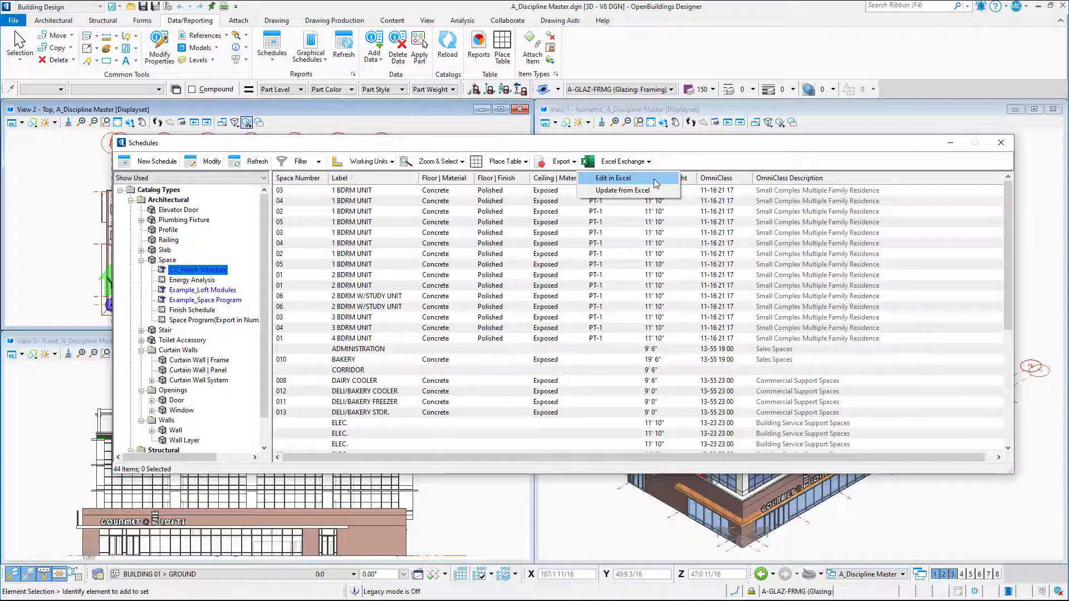
click(655, 180)
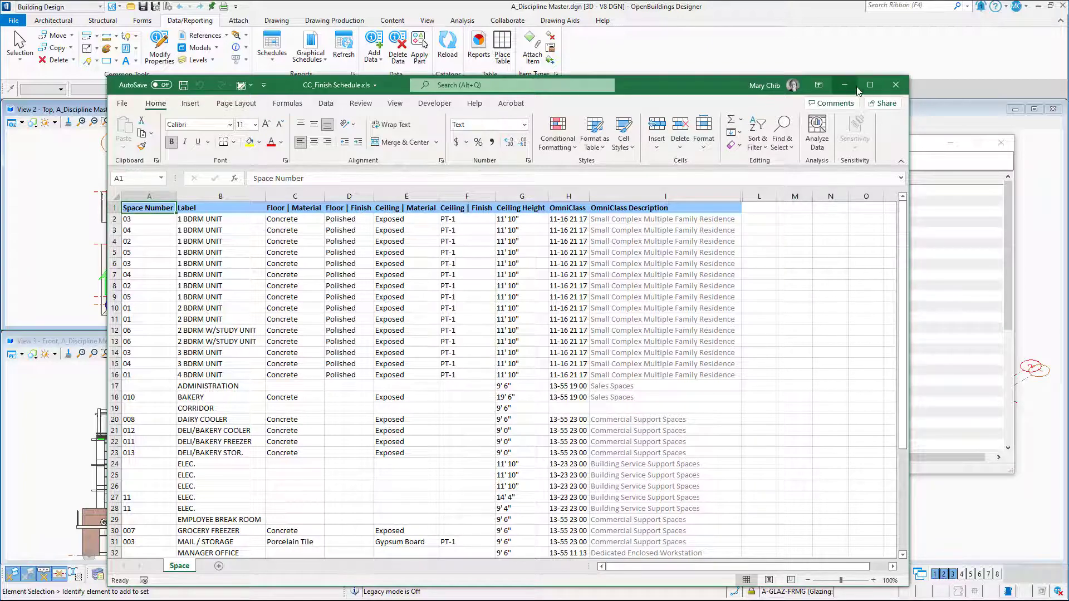
click(845, 85)
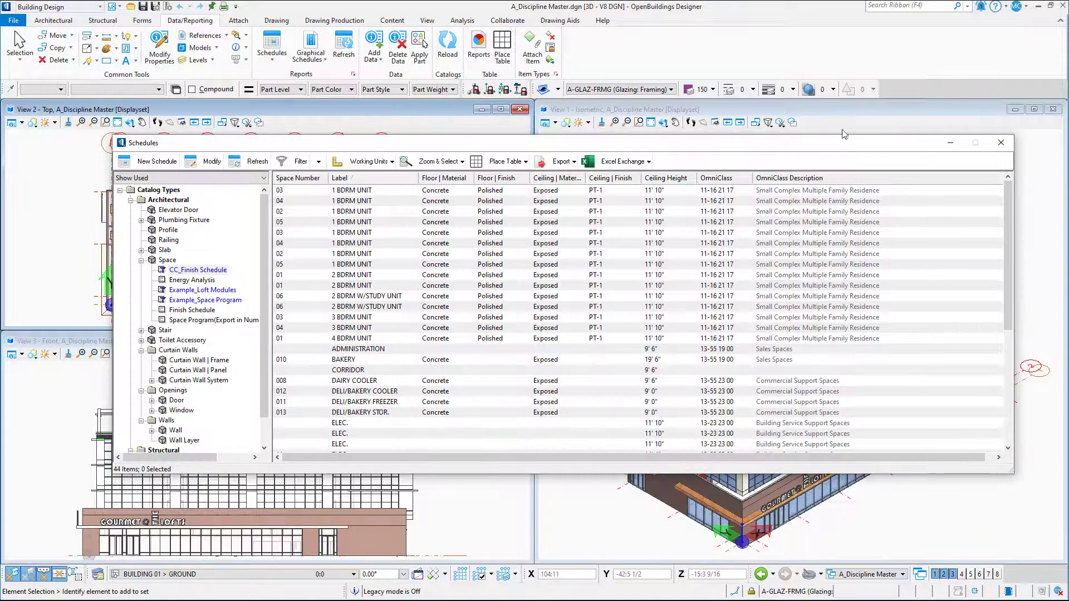
right_click(844, 202)
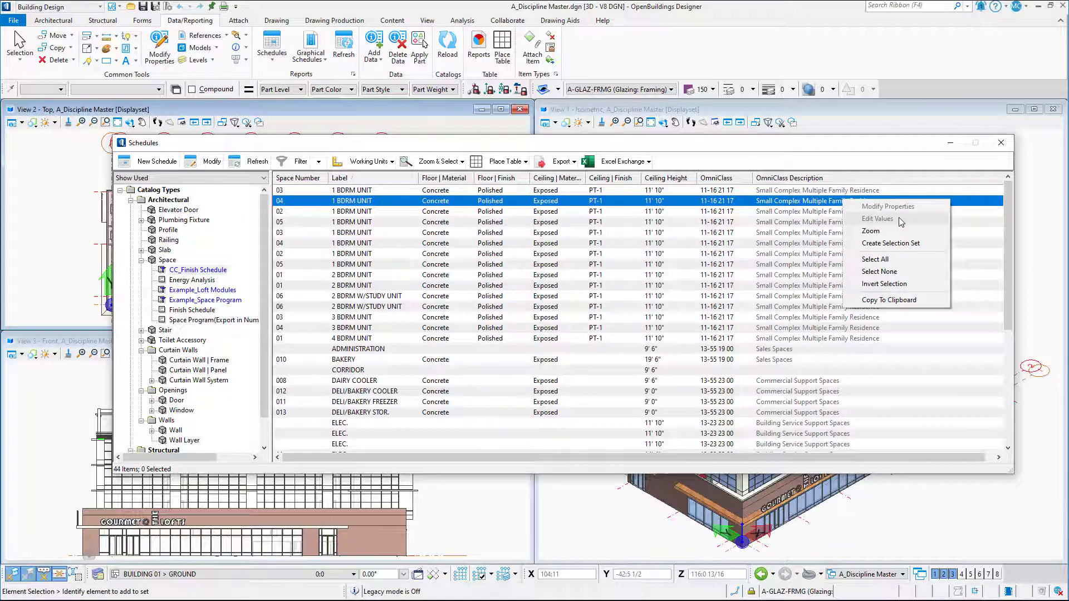
click(728, 223)
right_click(728, 223)
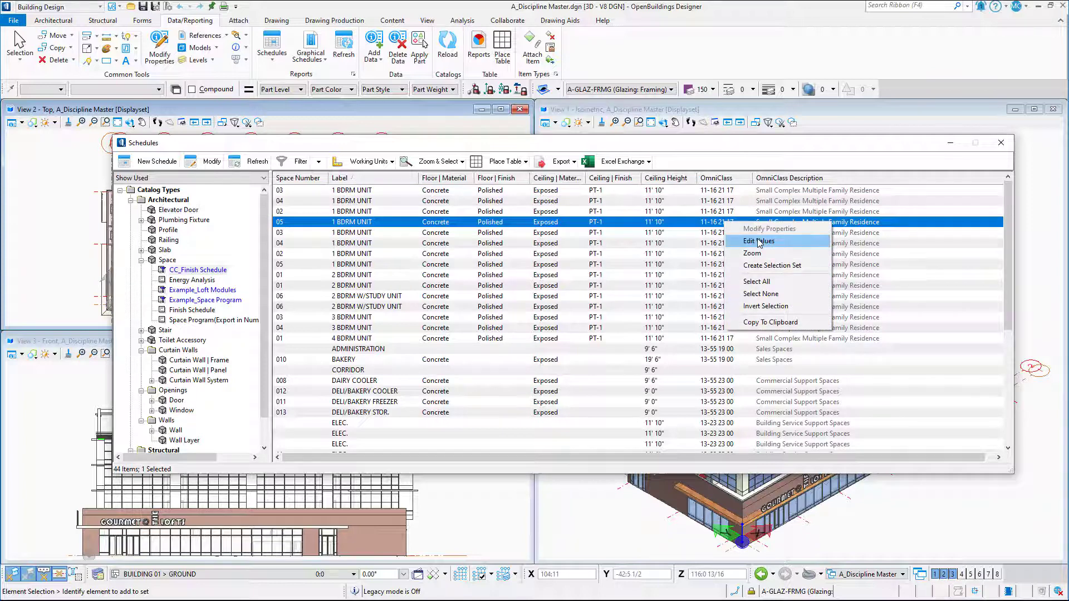
click(758, 241)
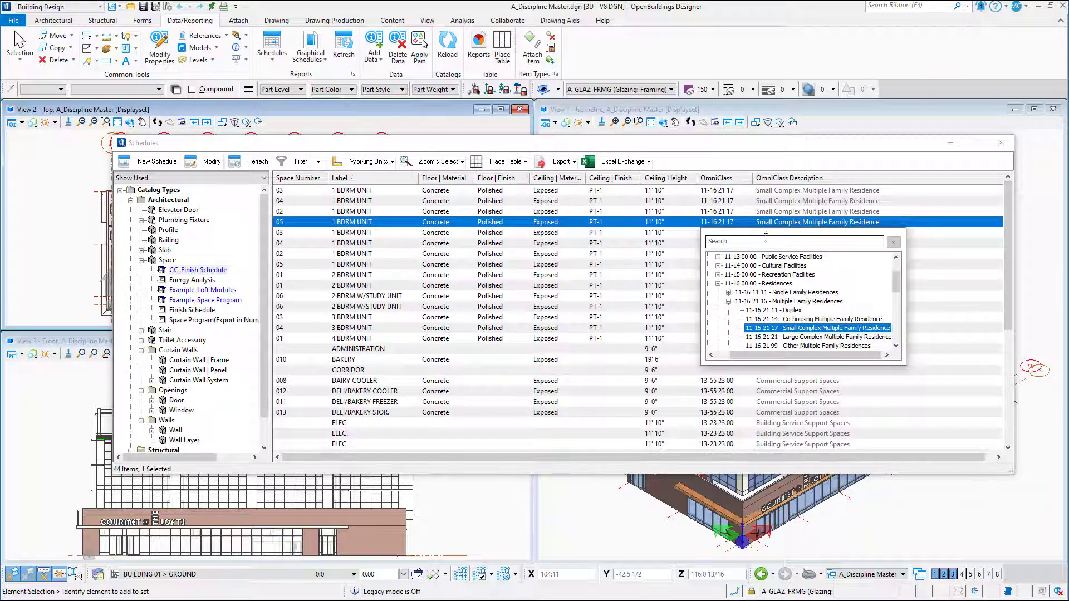
click(901, 237)
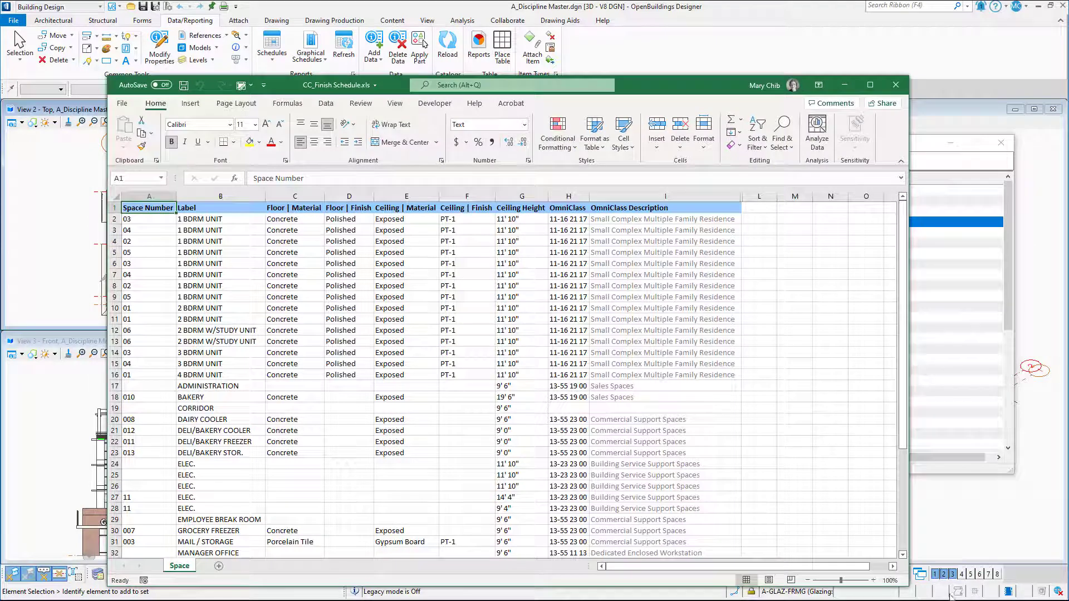
Confirm OmniClass Description cell I4 is read-only, then close the workbook without saving.
click(701, 246)
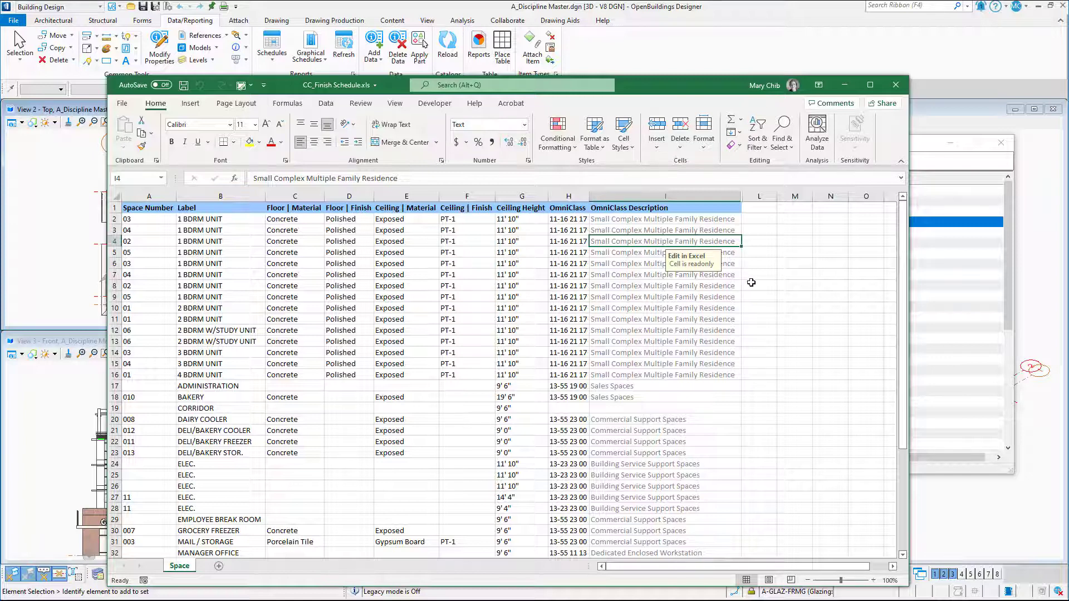
click(751, 284)
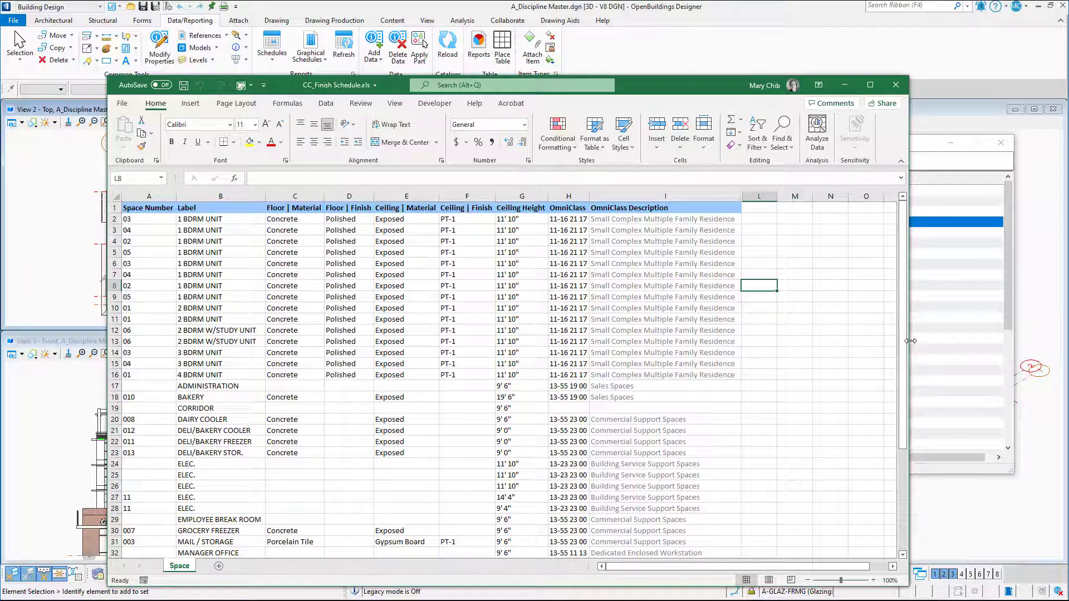
mouse_move(903, 360)
mouse_down()
mouse_move(903, 370)
mouse_move(894, 343)
mouse_up()
click(903, 87)
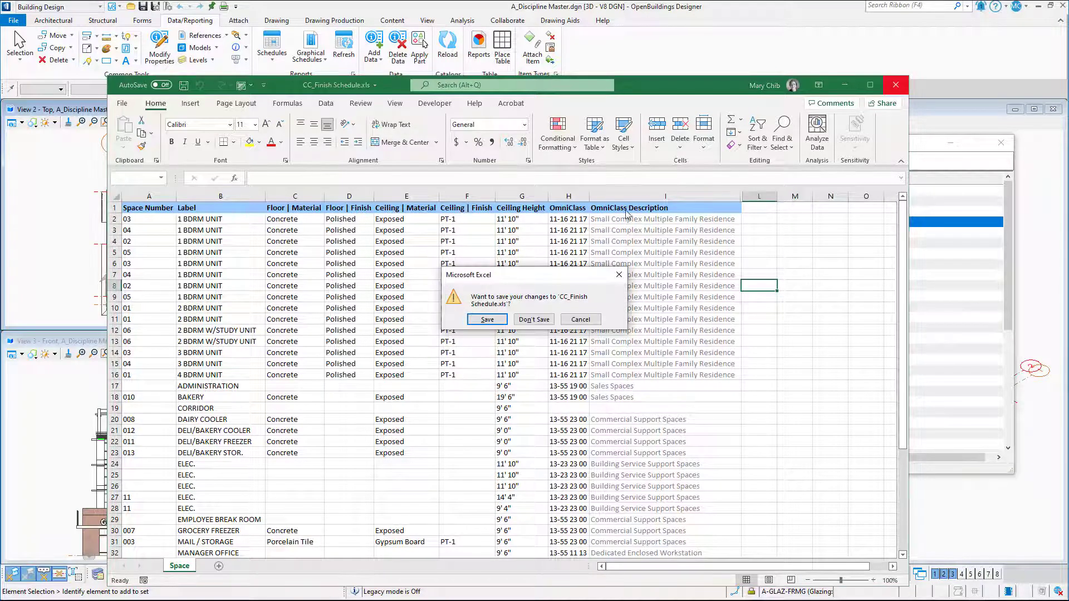
click(535, 319)
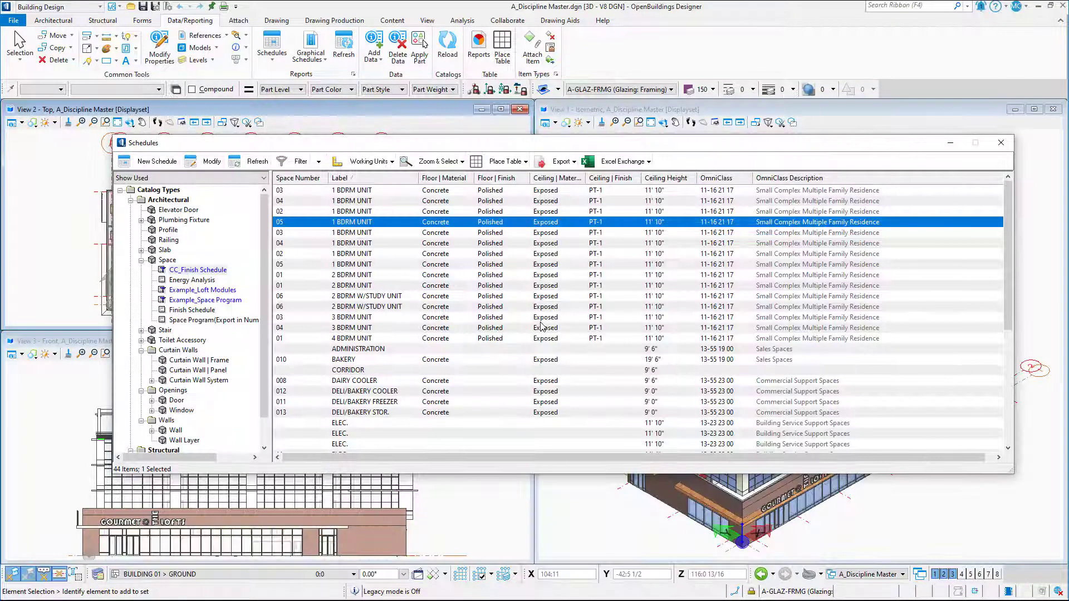
Add Logical to the CC_Finish Schedule's selected properties and apply the change.
right_click(215, 273)
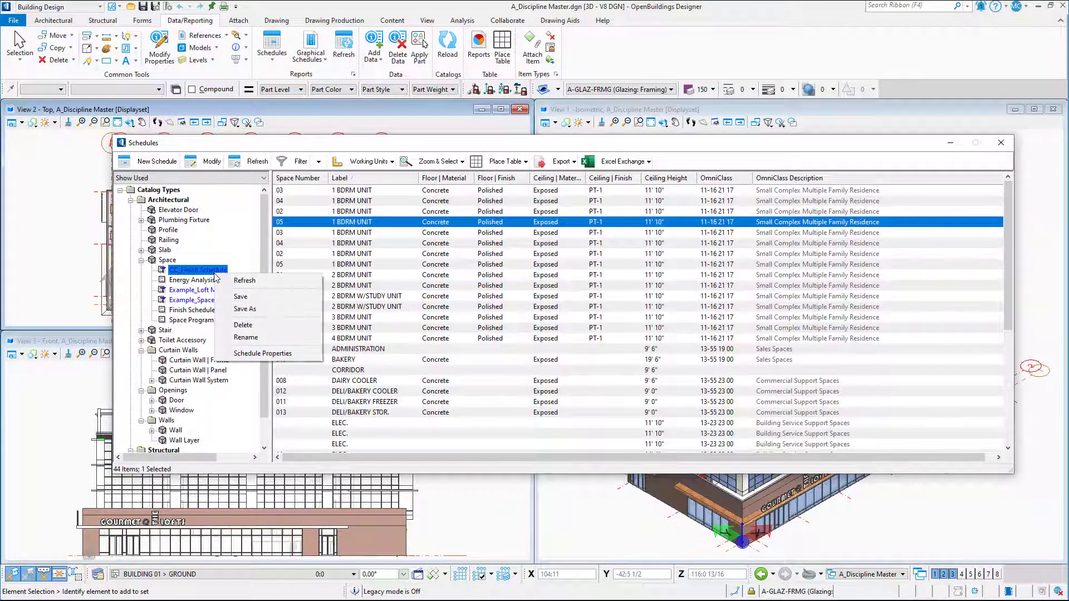
click(265, 354)
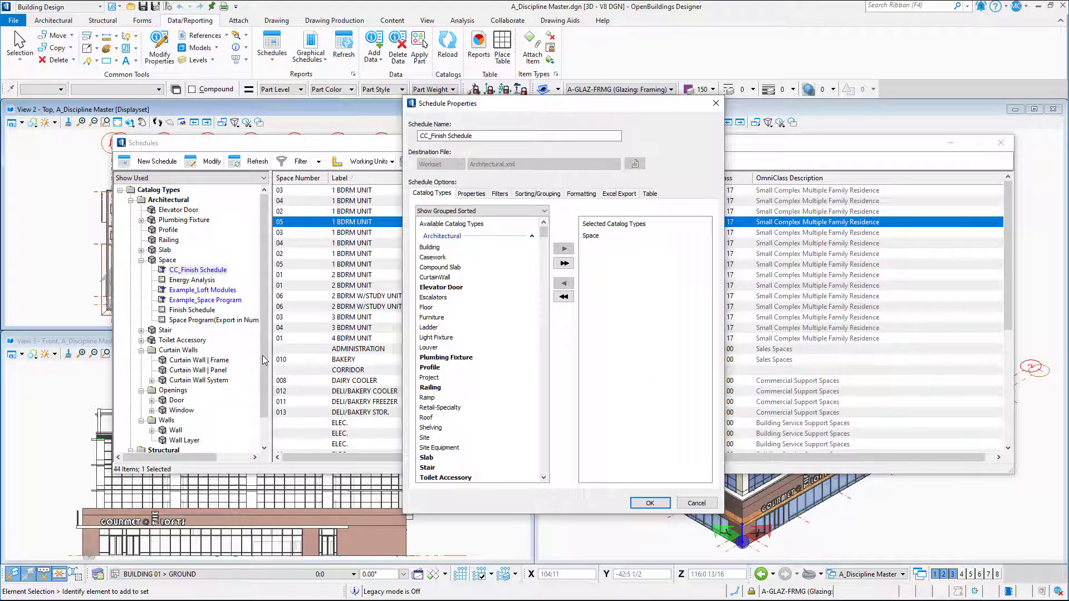
click(473, 194)
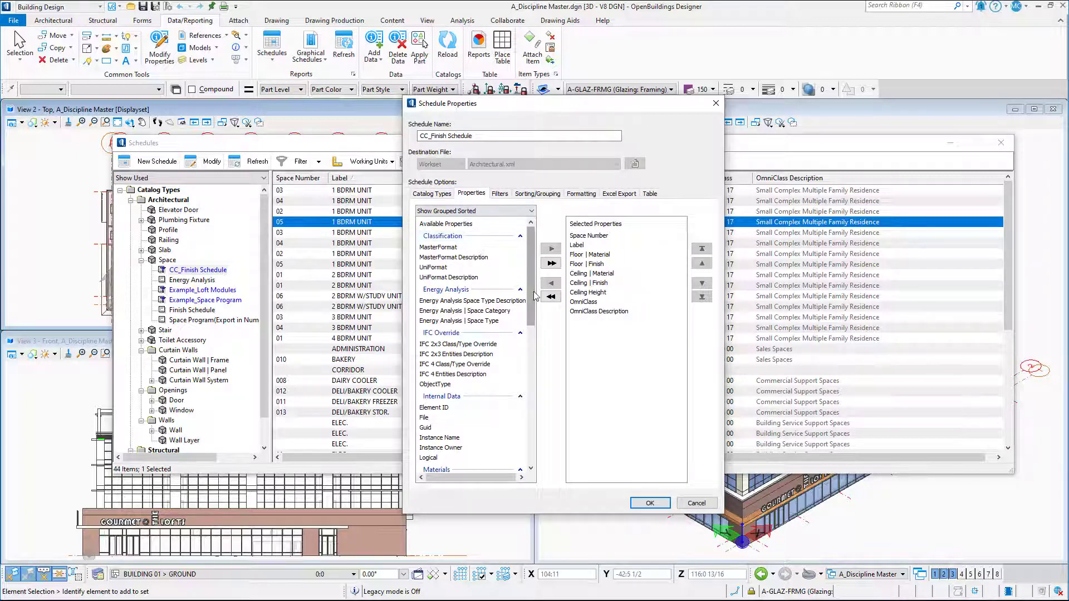
scroll(533, 306, down, 2)
scroll(533, 305, down, 3)
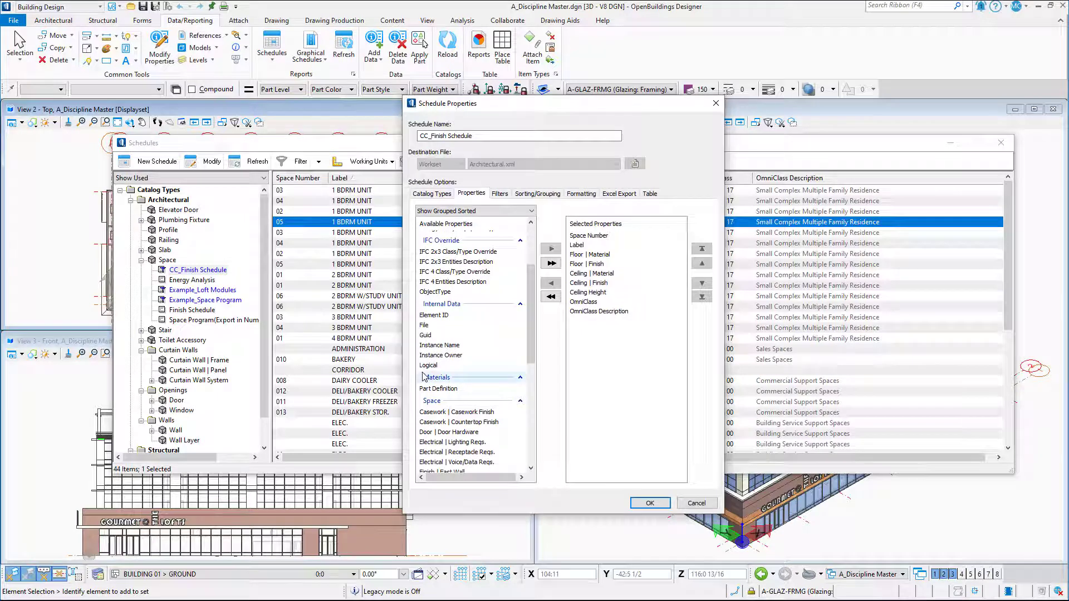
click(425, 366)
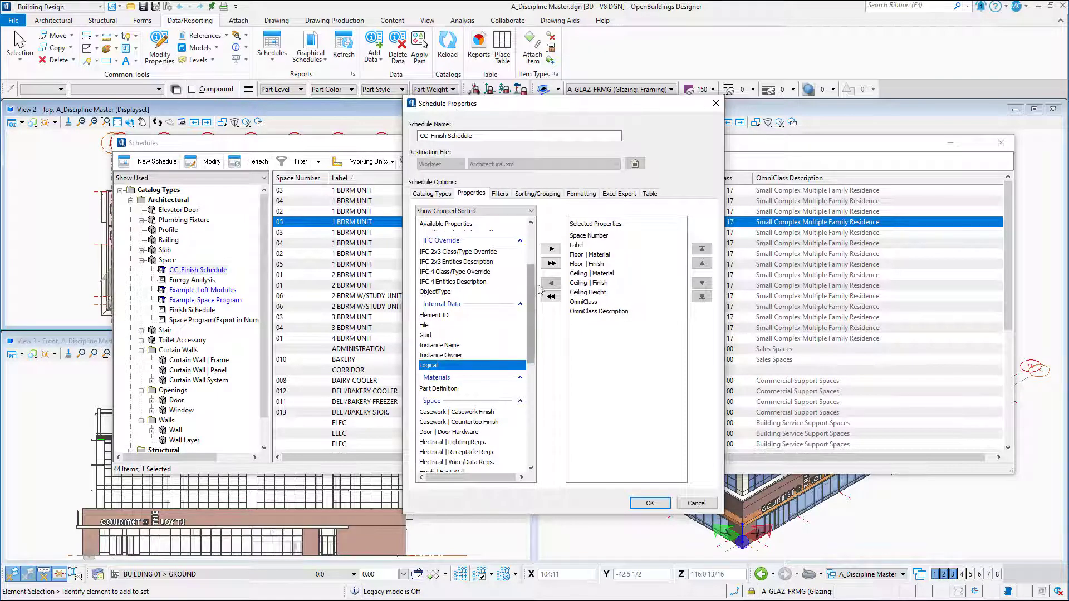
click(552, 250)
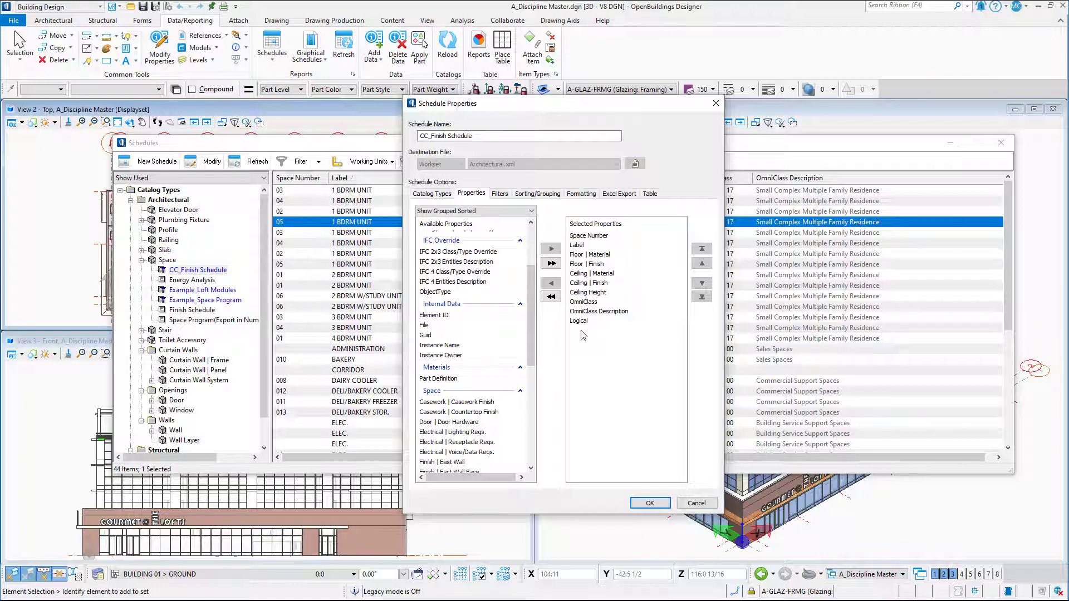
click(649, 502)
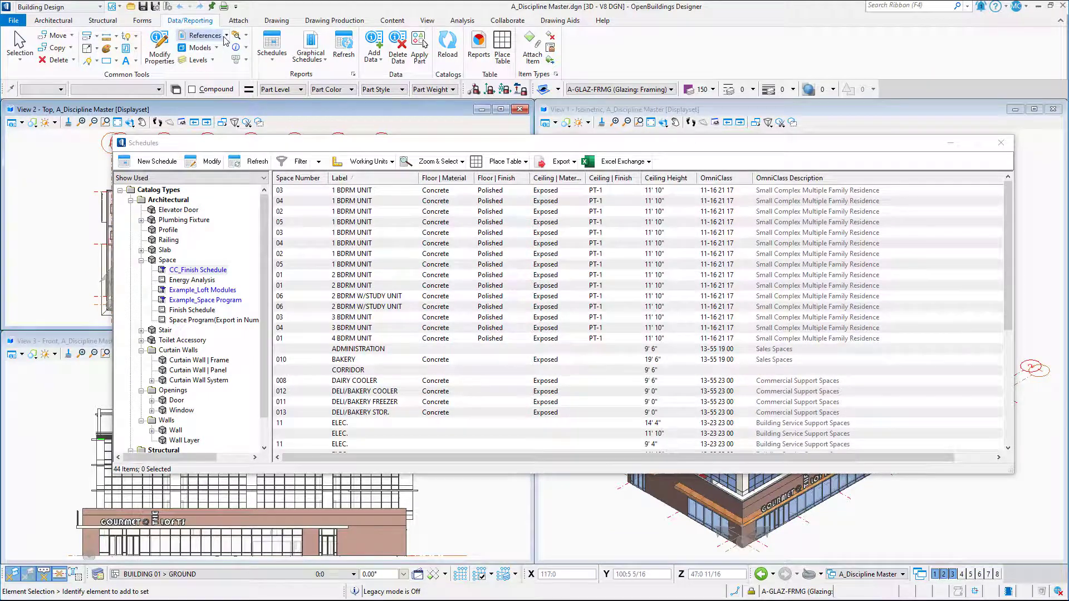
click(226, 36)
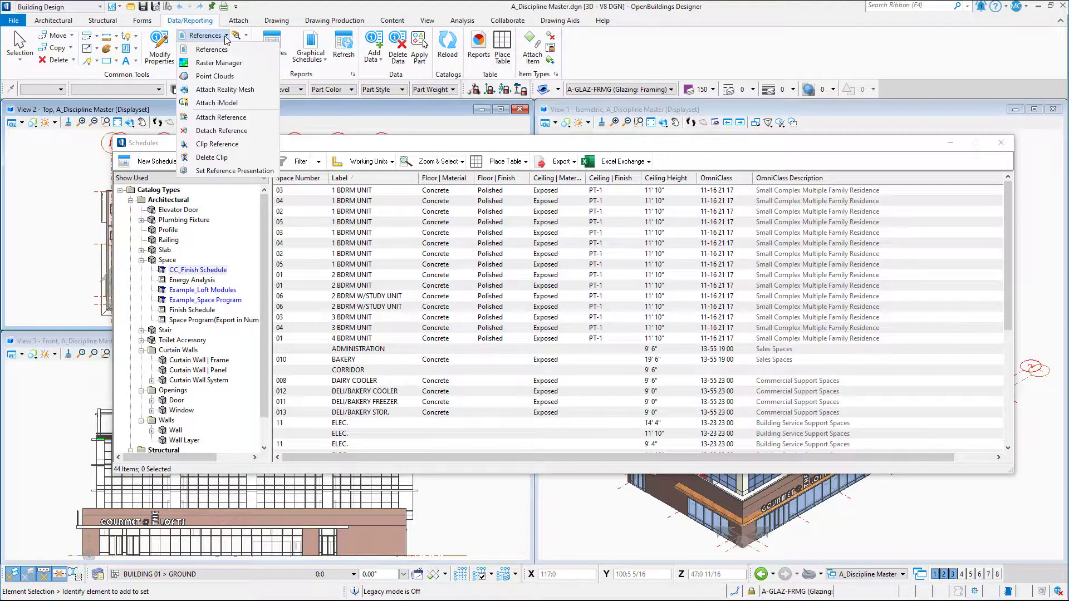
click(223, 49)
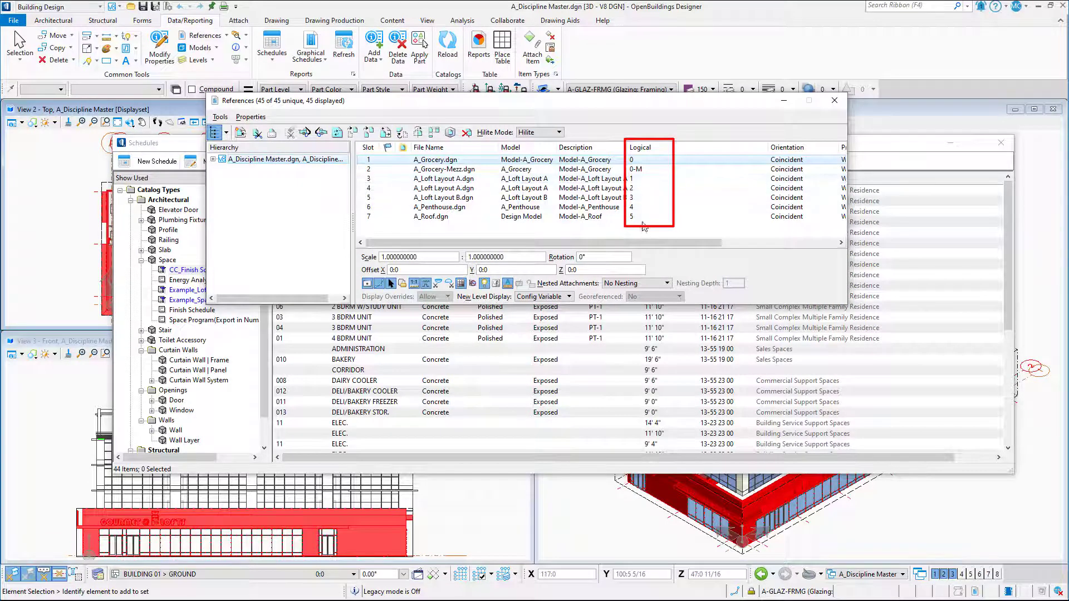
click(655, 169)
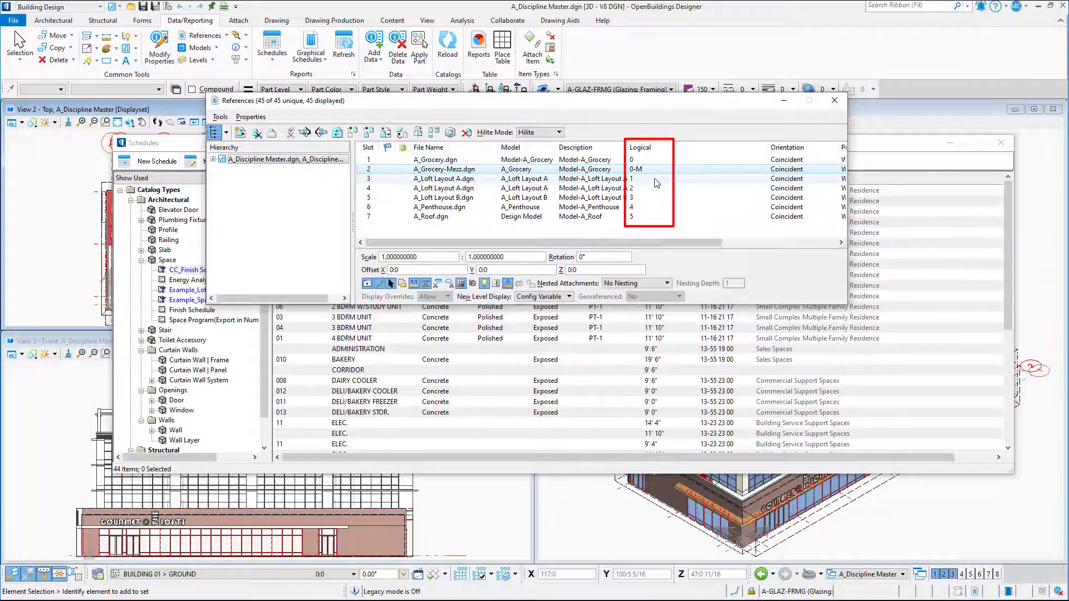
click(655, 179)
click(656, 191)
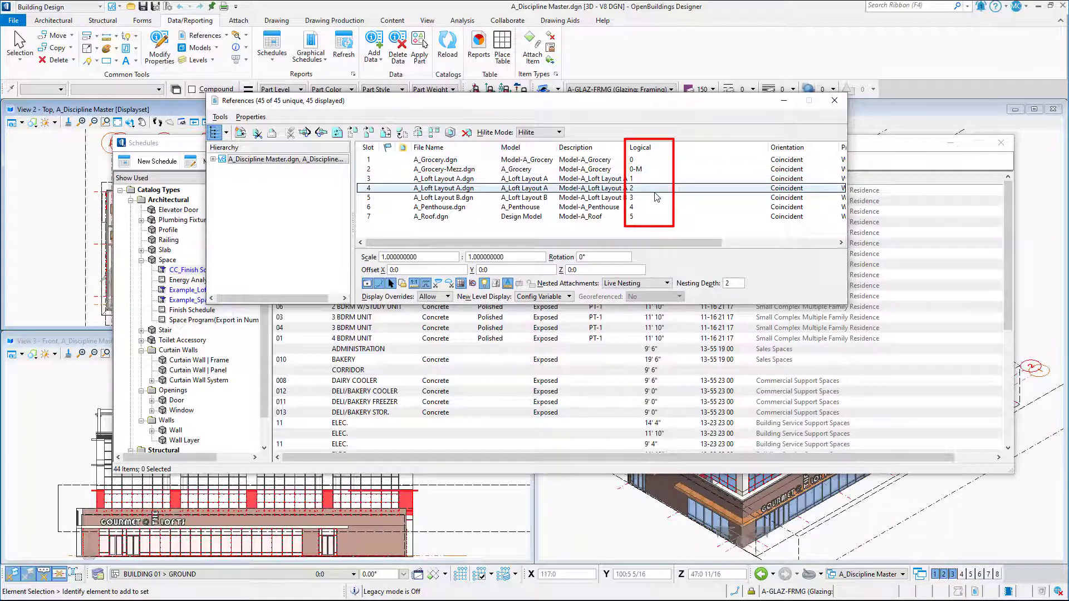
click(655, 198)
click(653, 208)
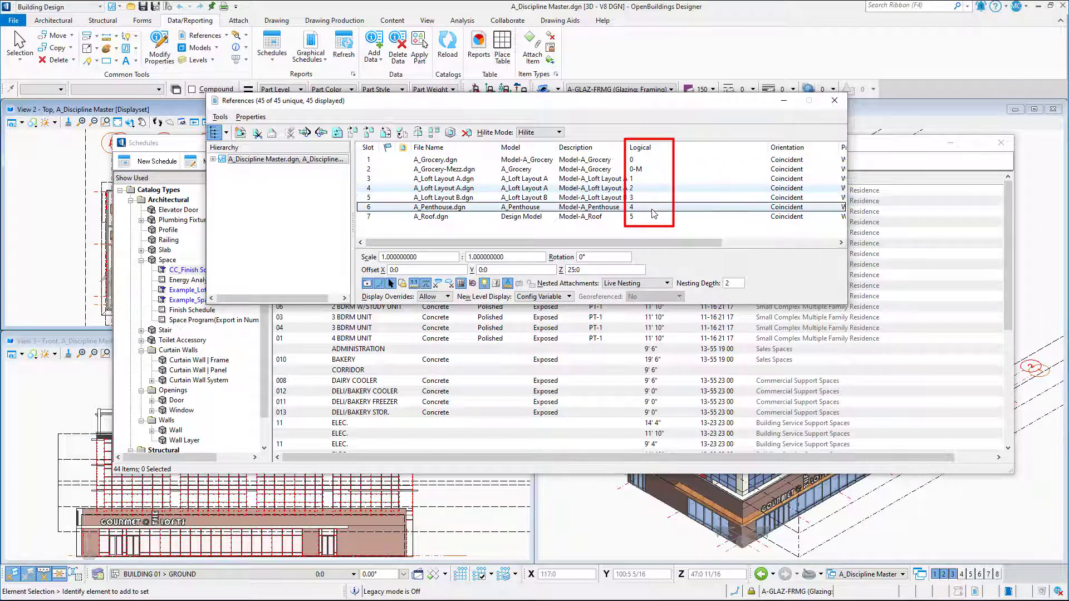
click(655, 218)
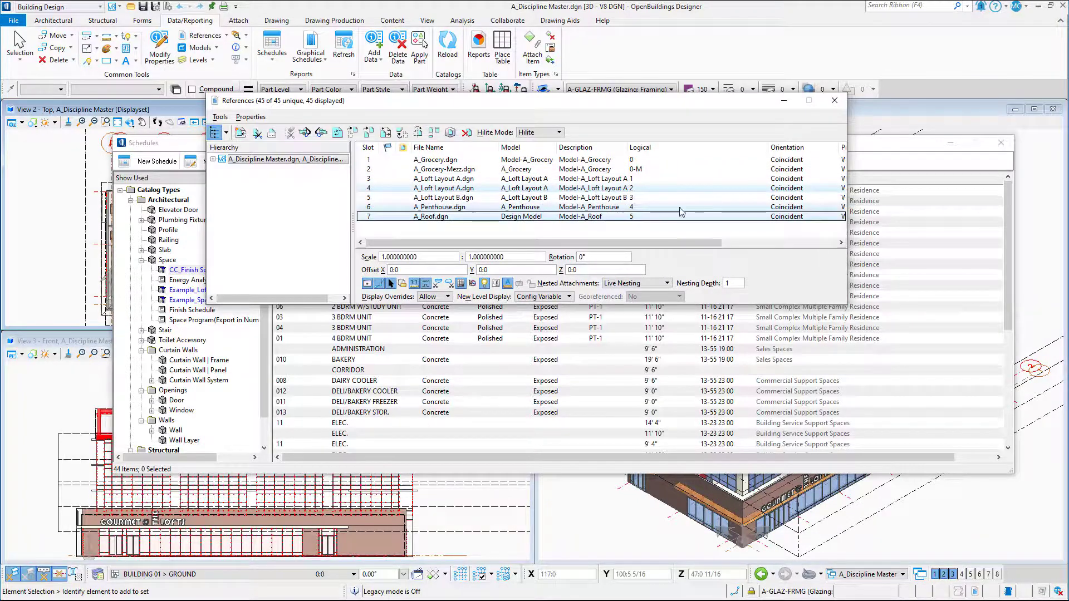
click(834, 102)
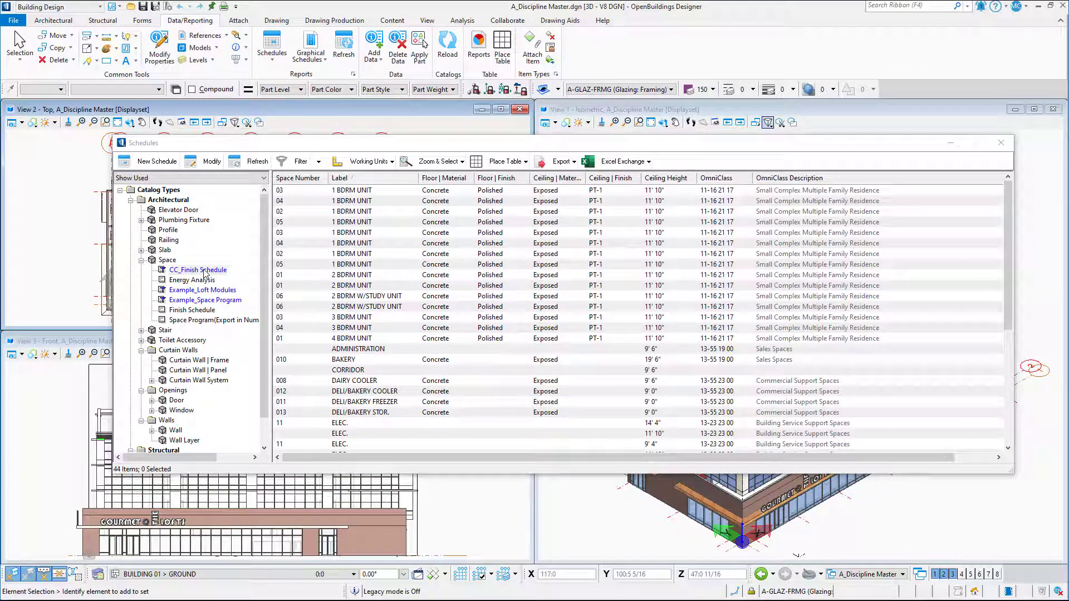
right_click(202, 271)
click(250, 354)
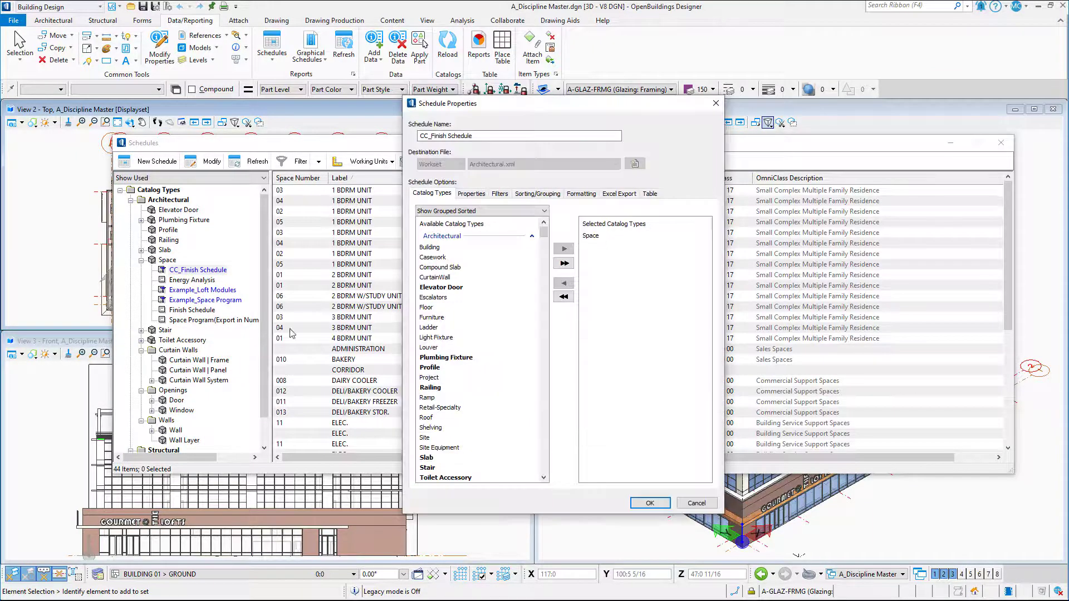
Set the schedule's first sort criterion to the Logical column.
click(545, 195)
click(466, 239)
click(468, 240)
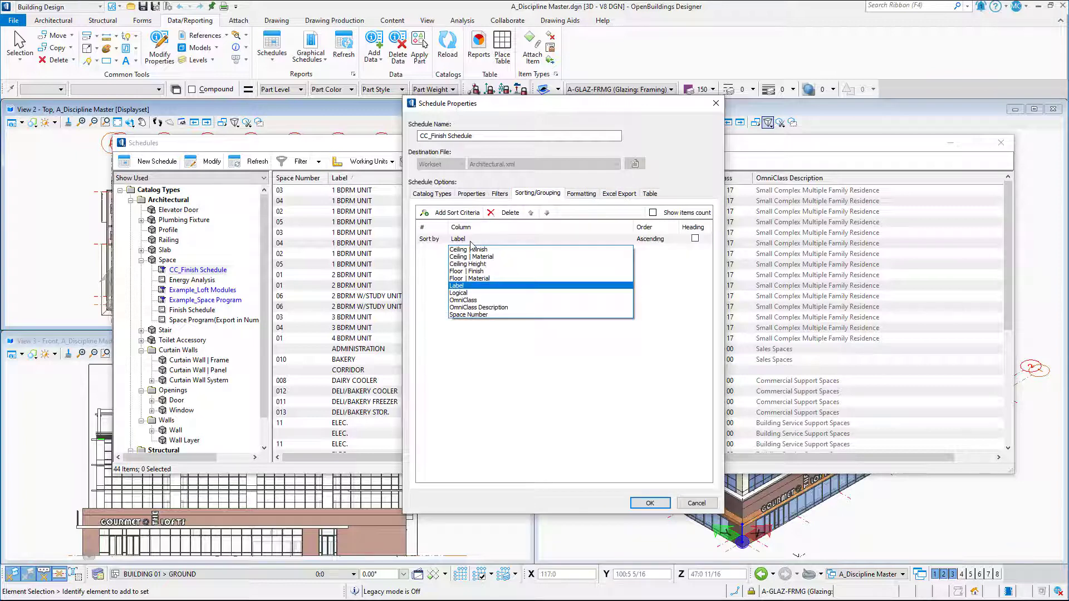
click(473, 294)
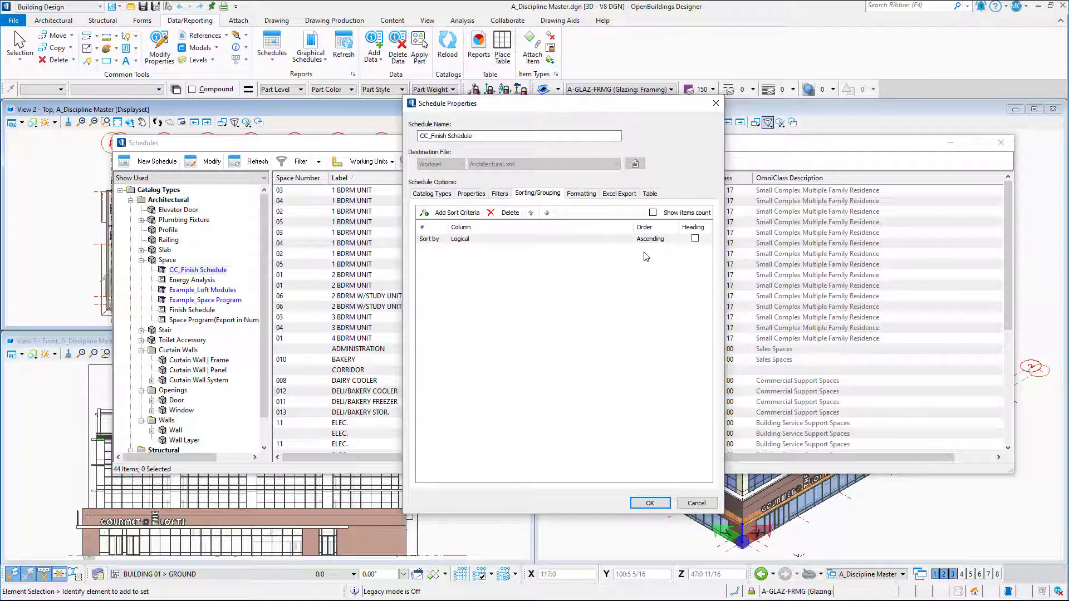
Add a second sort by OmniClass in descending order and apply it.
click(466, 213)
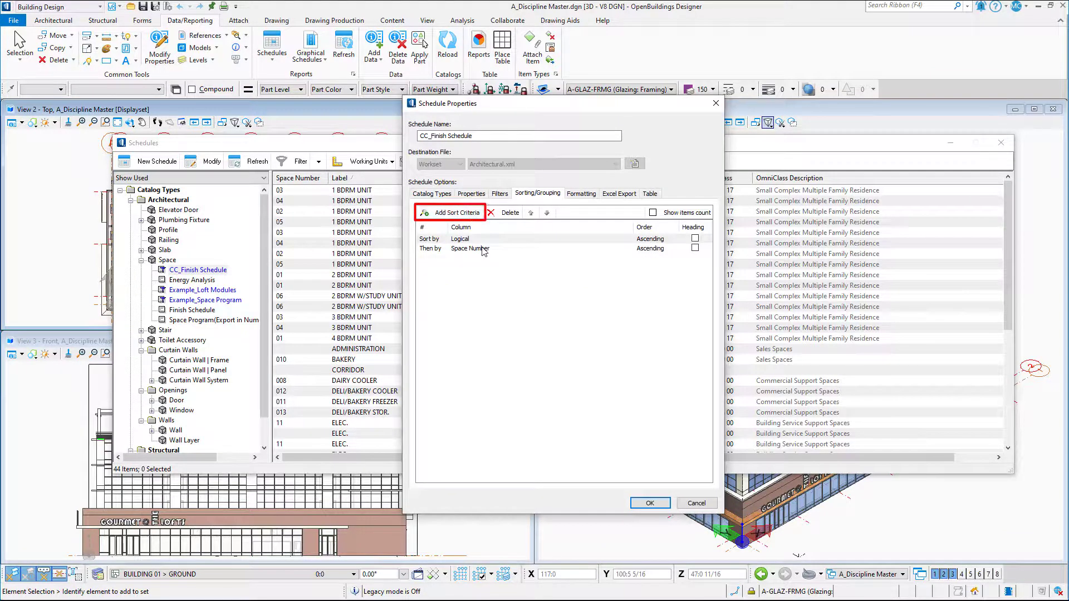
click(482, 249)
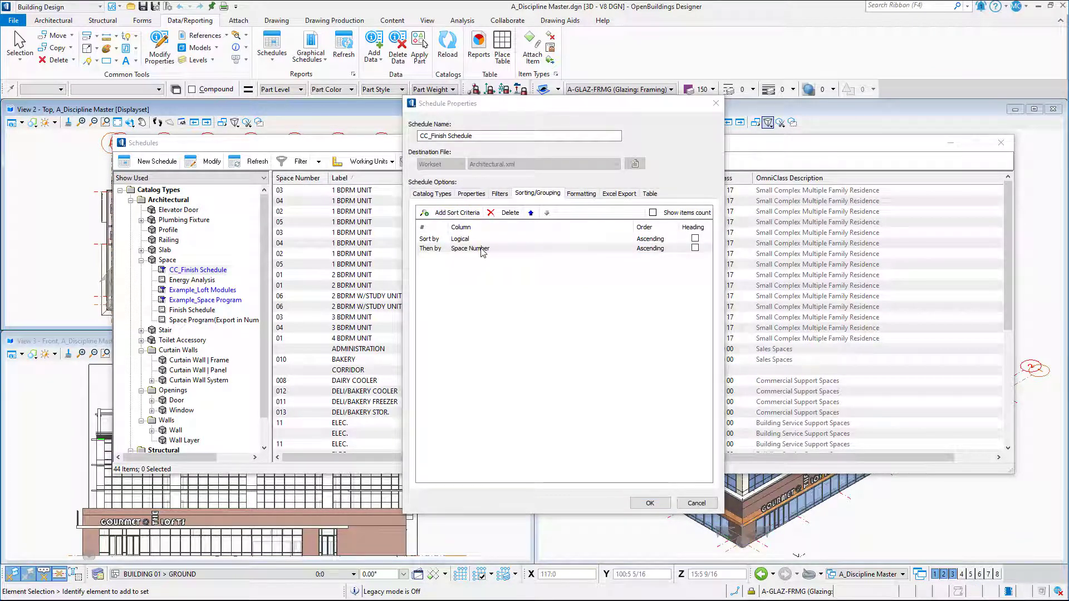
click(483, 249)
click(482, 249)
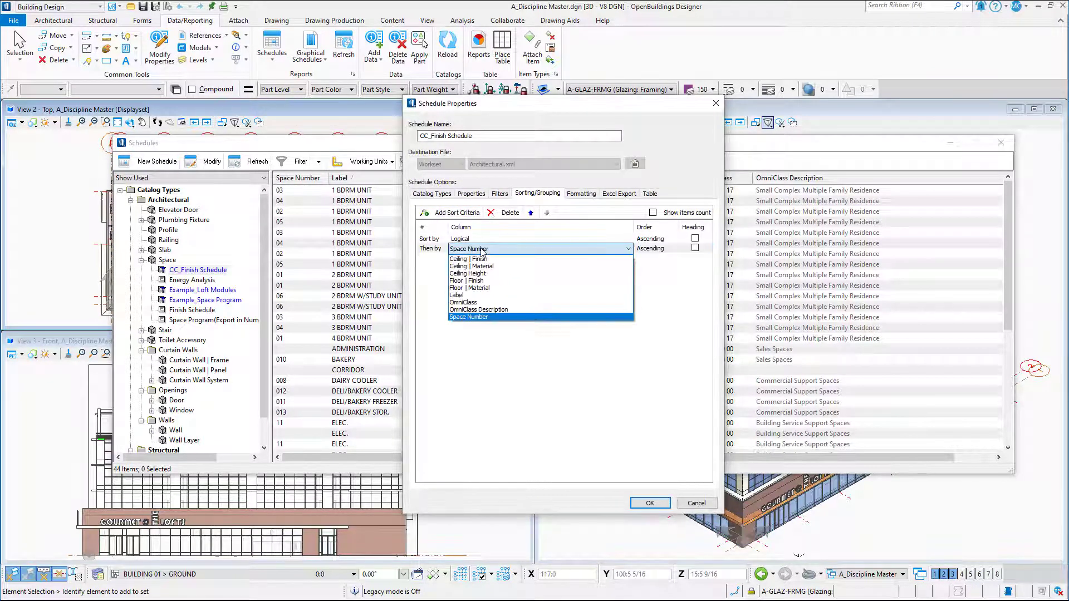
click(483, 304)
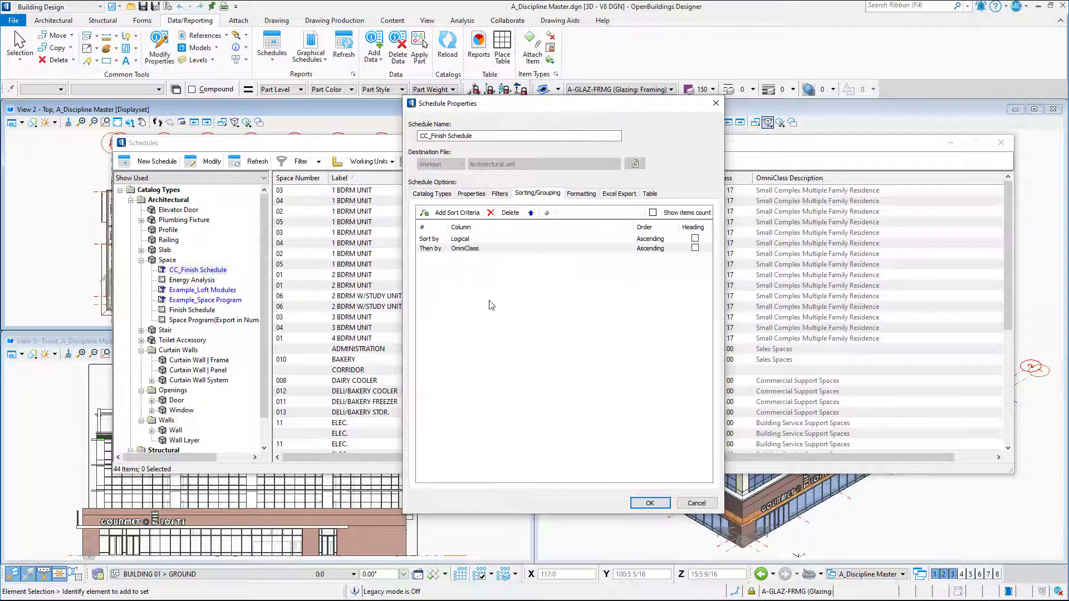
click(652, 250)
click(652, 250)
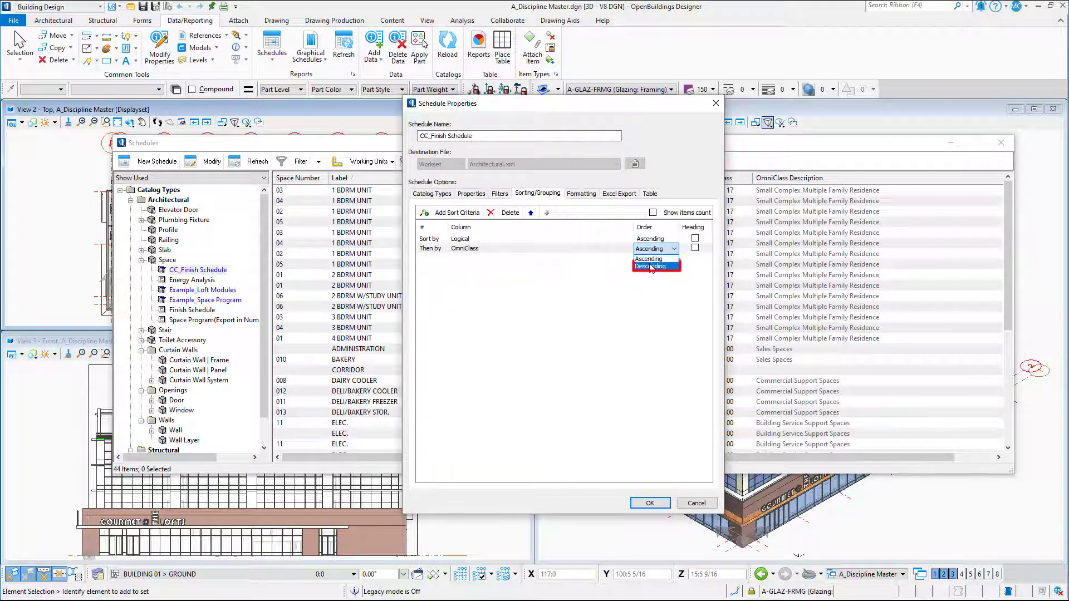
click(651, 266)
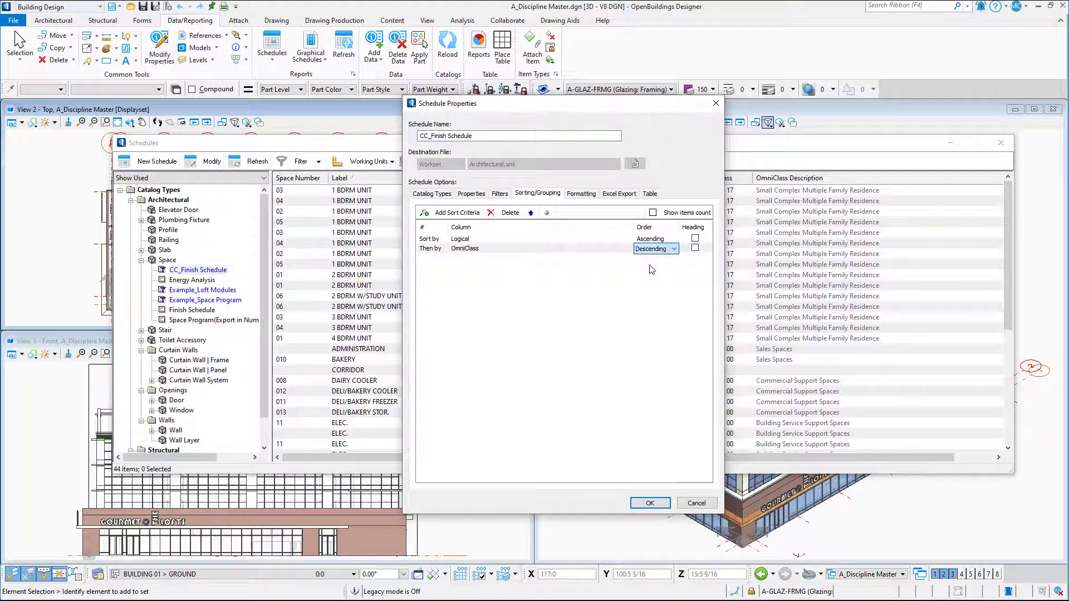
click(647, 503)
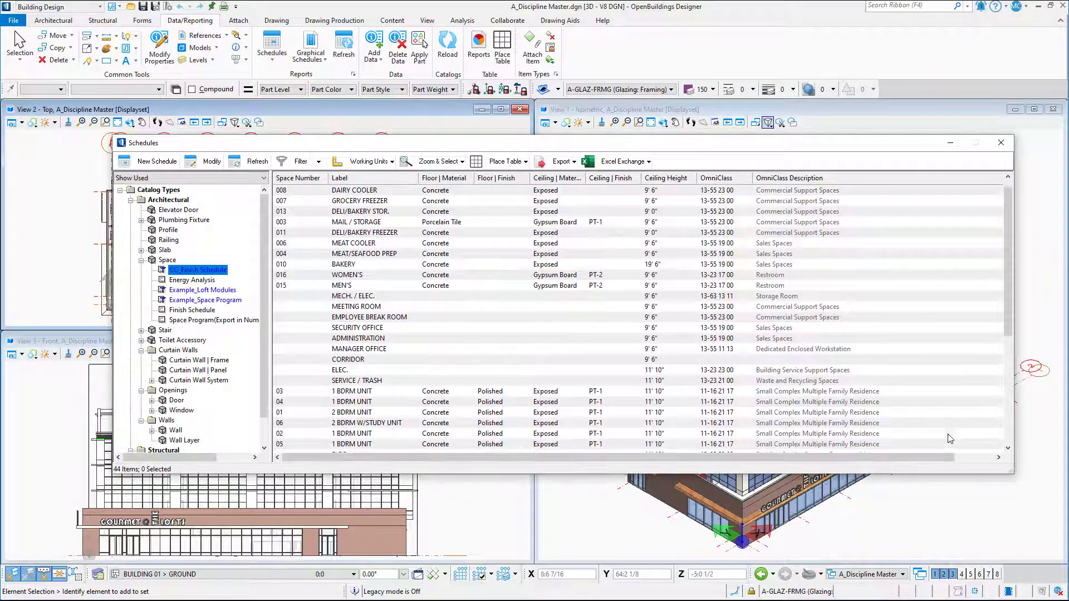
Scroll the schedule to the Logical column to check the 0, 0-M, 1, 2, 3 ordering.
drag(946, 457, 987, 457)
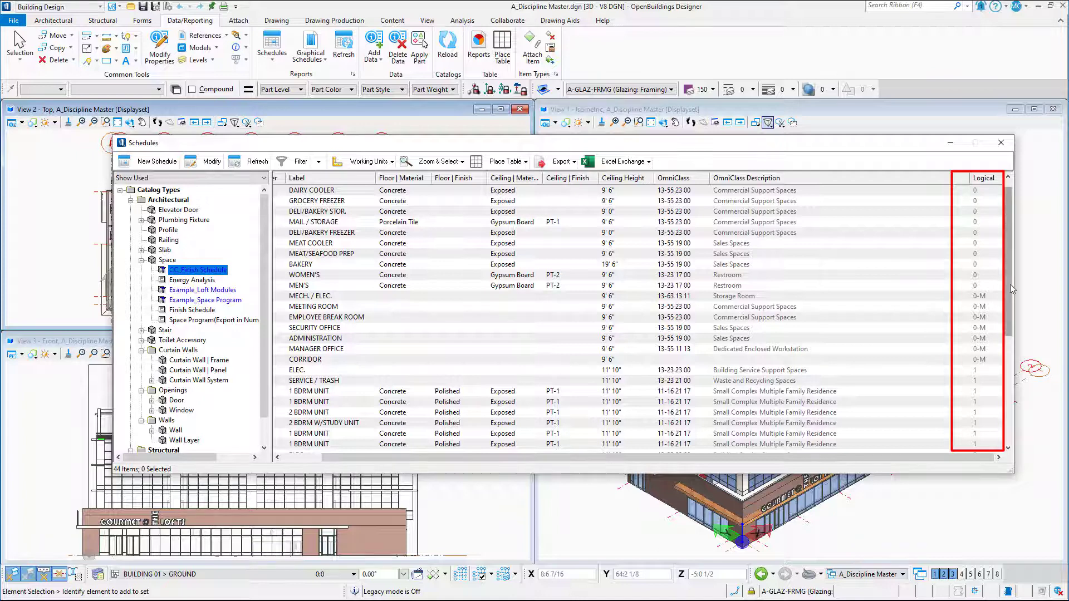
mouse_move(1012, 289)
mouse_down()
mouse_move(1007, 348)
mouse_move(1007, 278)
mouse_up()
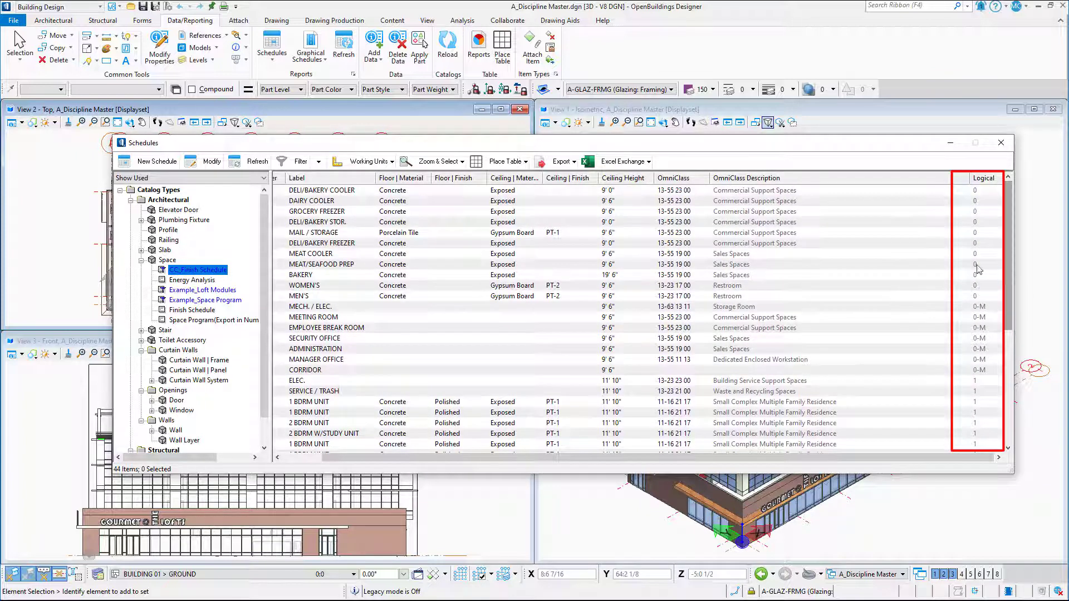
Export the re-sorted schedule to Excel again as CC_Finish Schedule.xls.
click(624, 162)
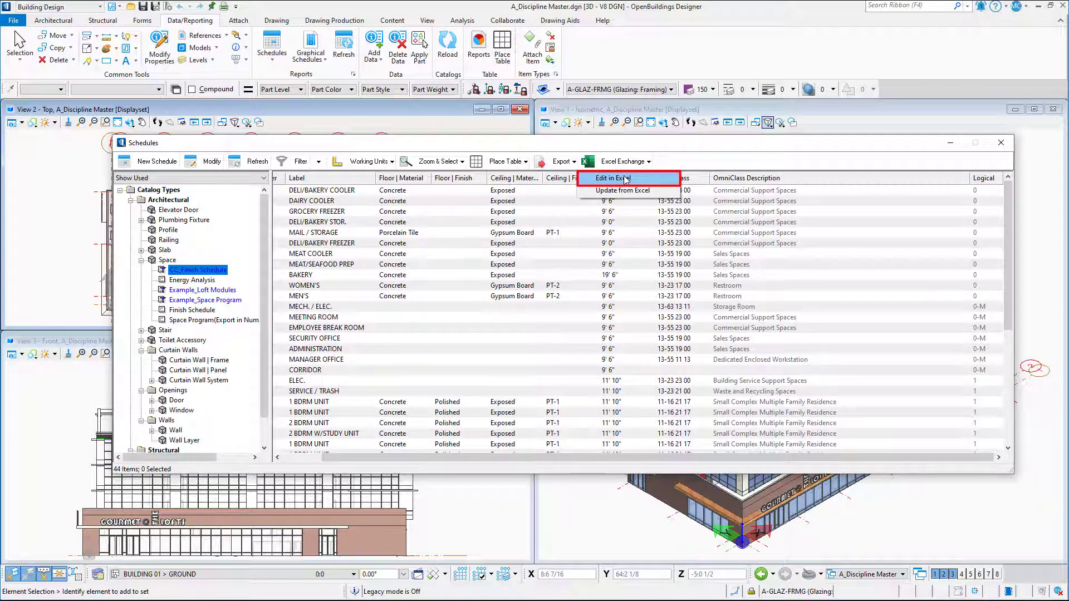
click(626, 179)
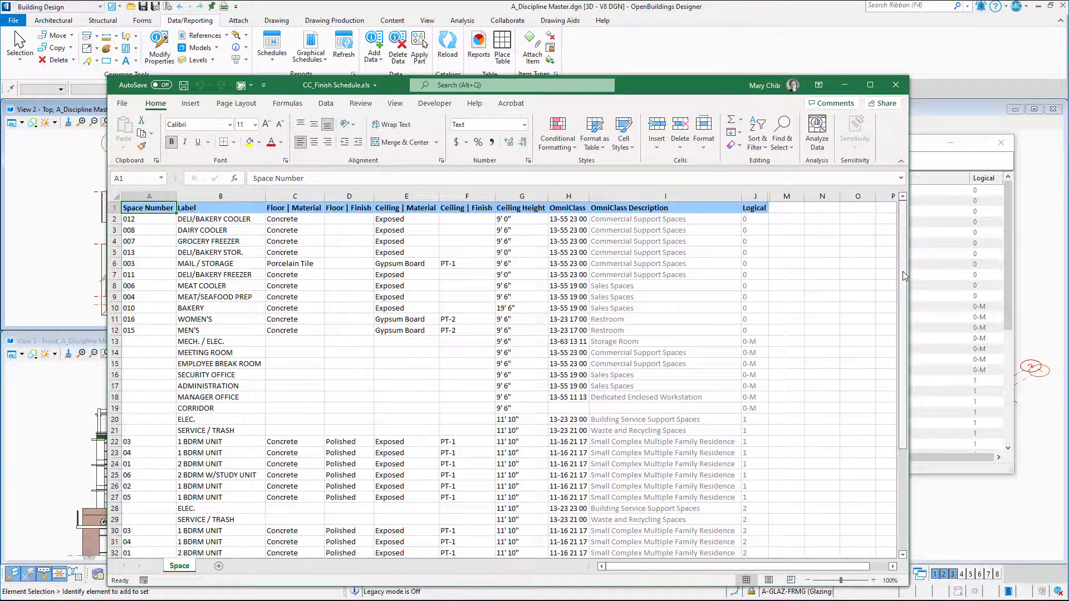
mouse_move(905, 275)
mouse_down()
mouse_move(904, 323)
mouse_move(903, 273)
mouse_up()
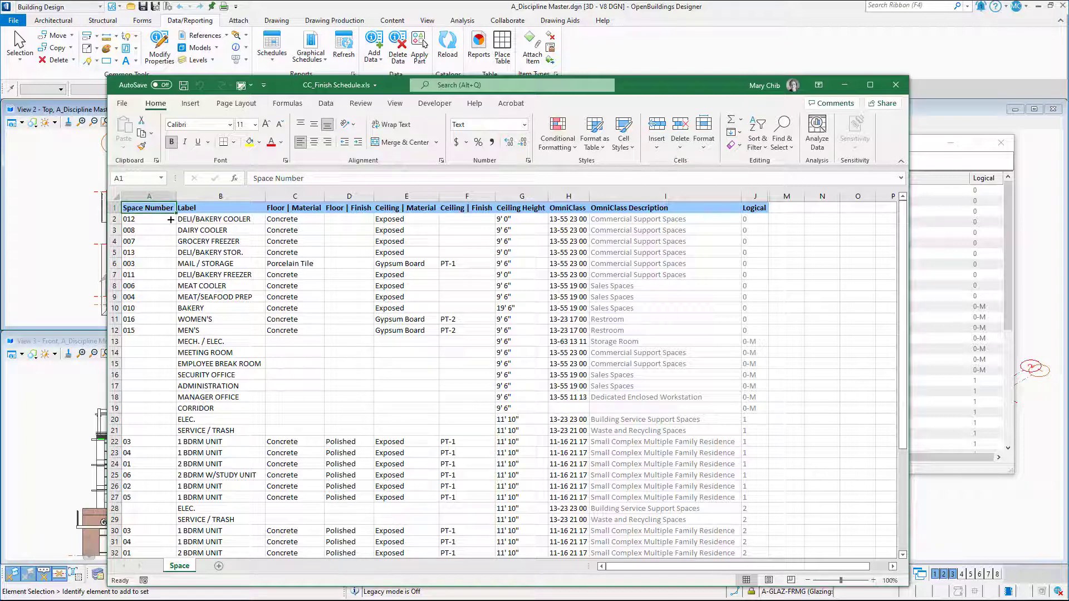
Enter S001 in A2, fill column A down to S044 in A45, and save the workbook.
click(150, 222)
double_click(151, 220)
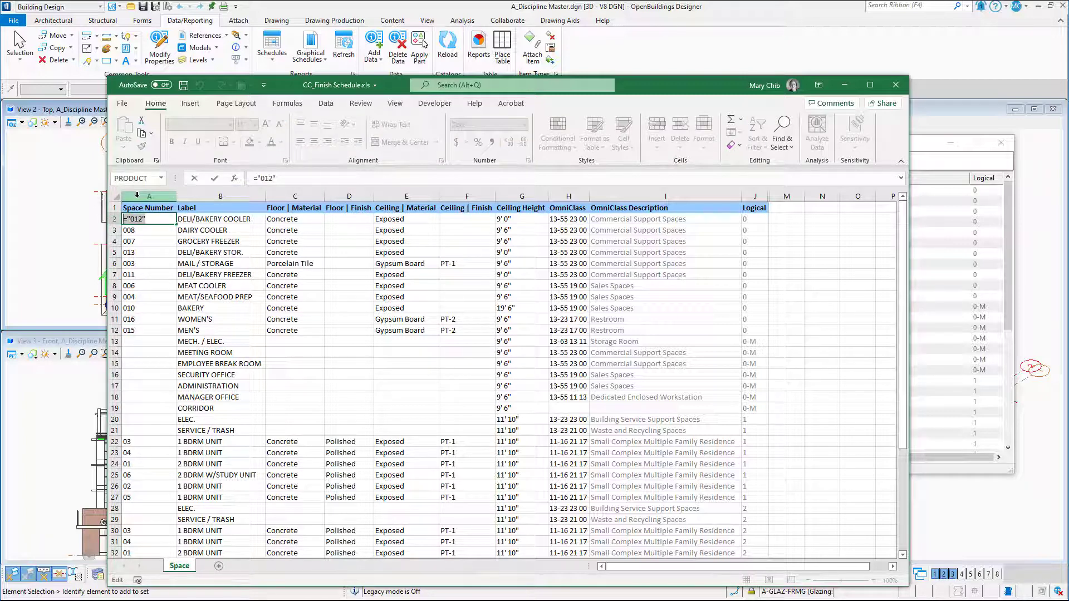
key(Escape)
text(S001)
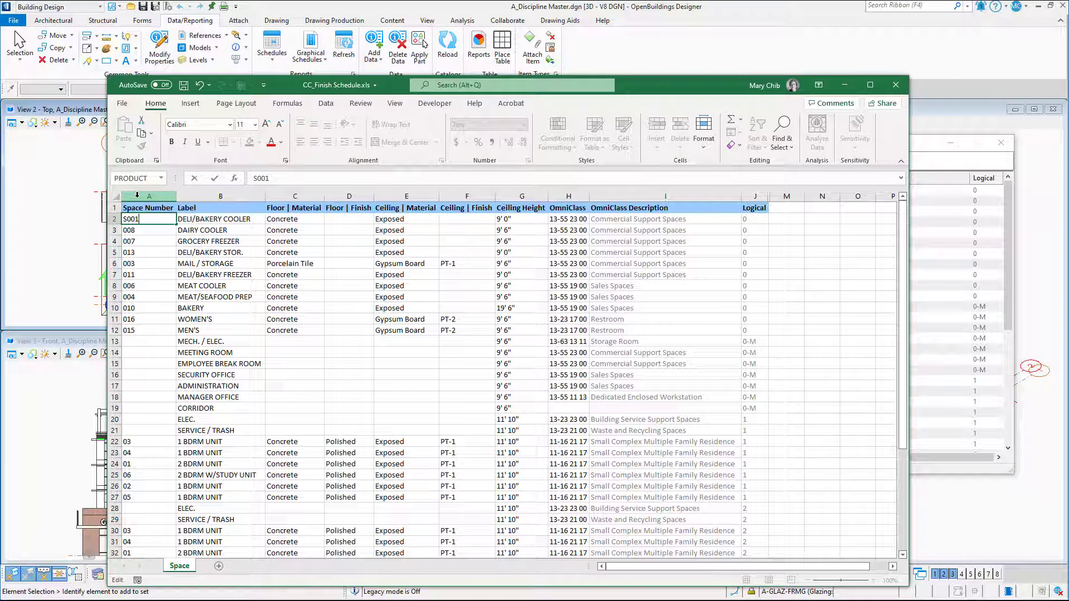
click(167, 220)
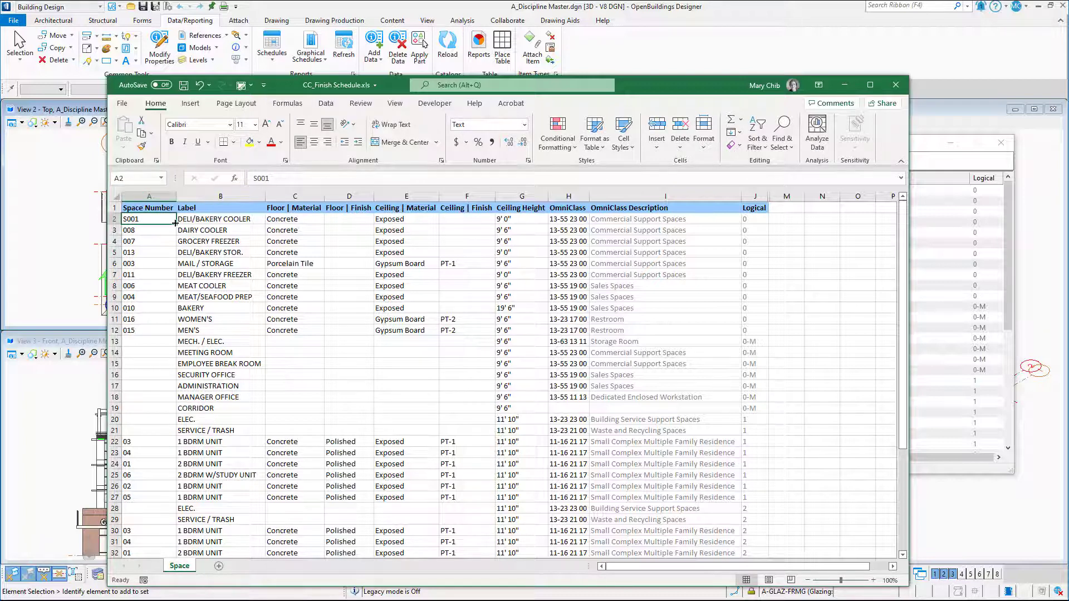
drag(175, 222, 167, 524)
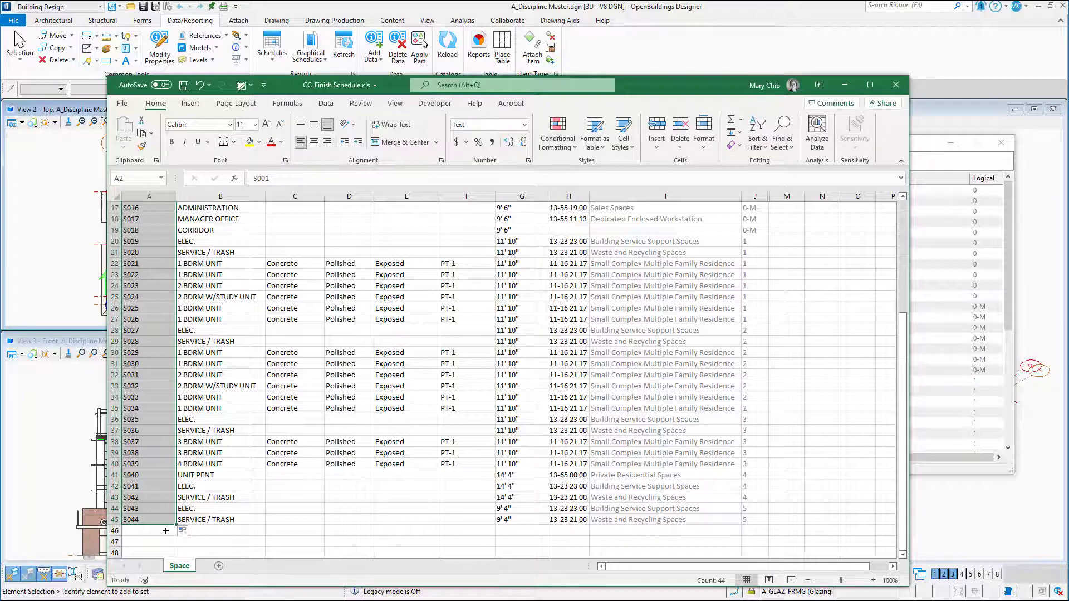
click(183, 84)
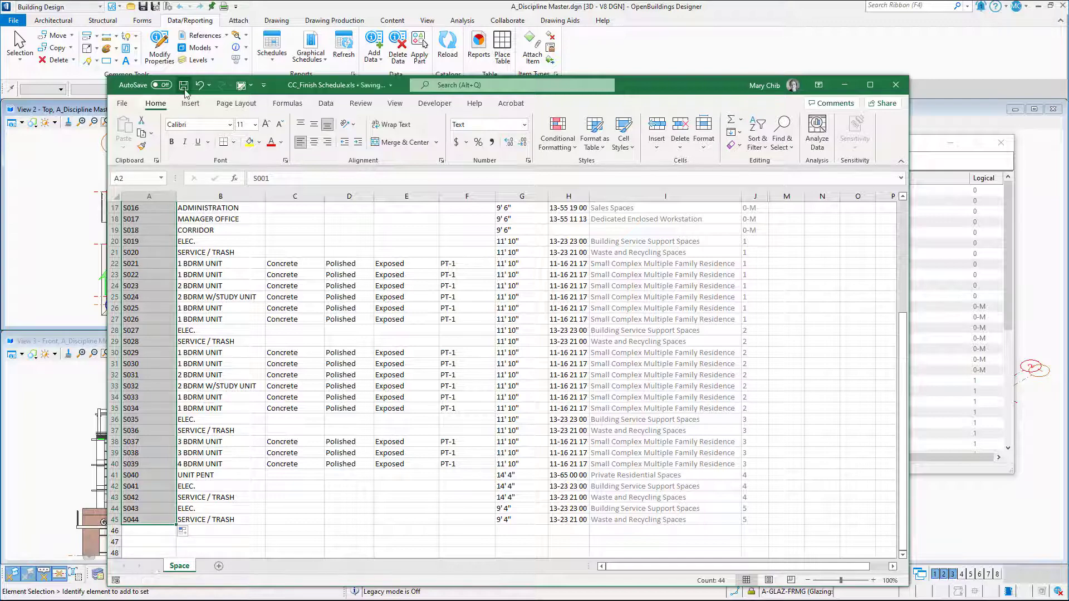
Close Excel and import CC_Finish Schedule.xls back using Update from Excel.
click(896, 86)
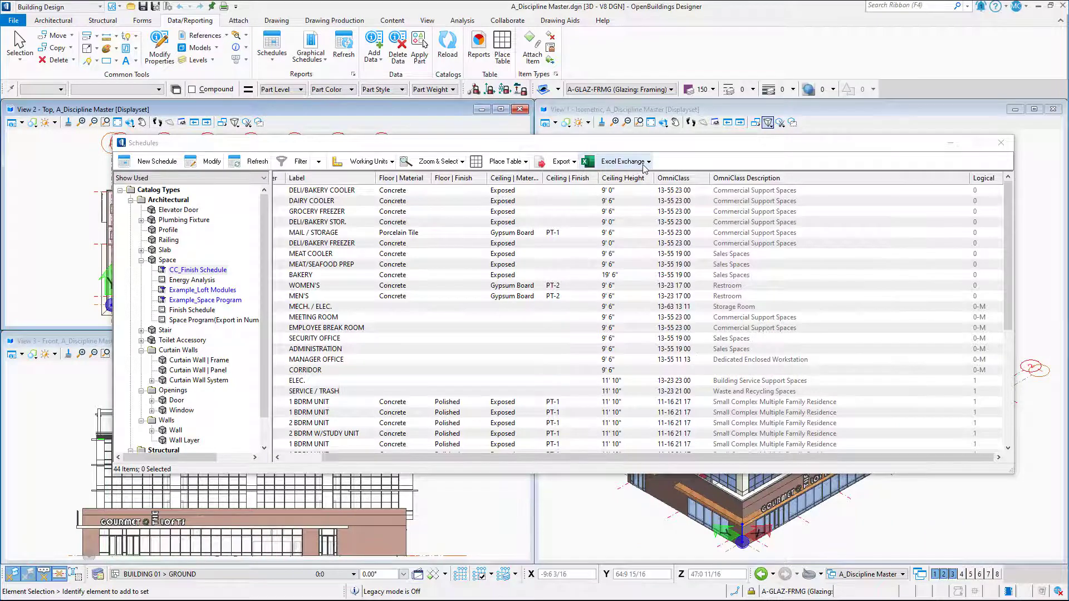
click(622, 161)
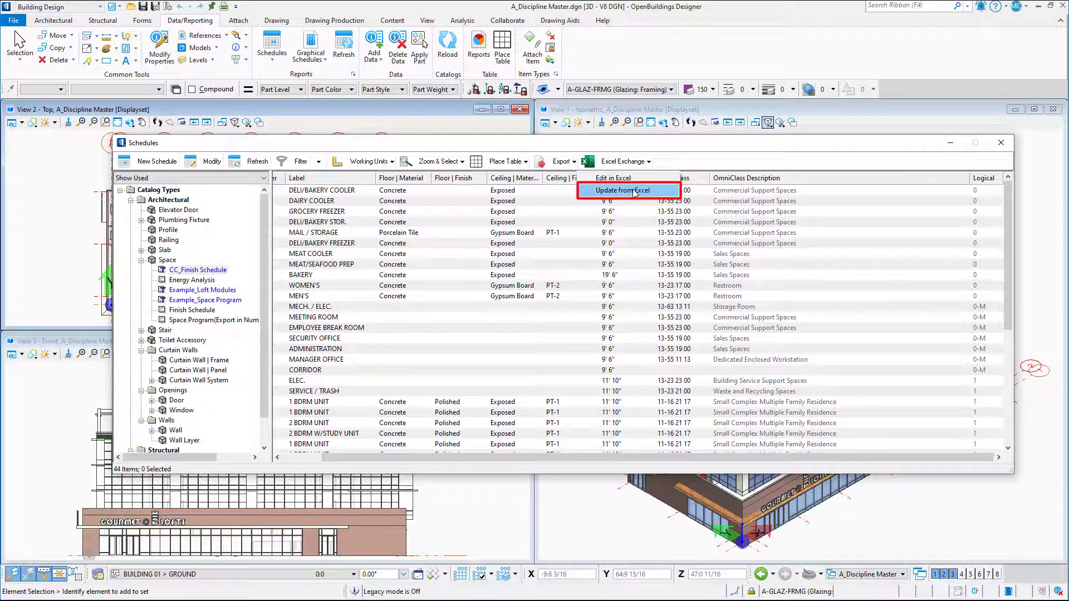
click(635, 191)
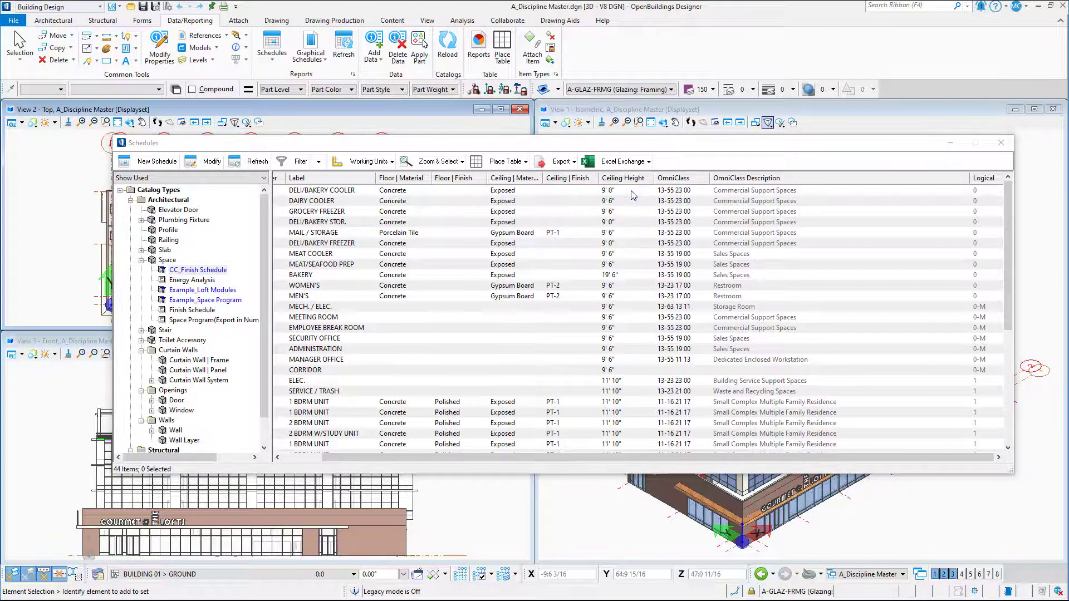
click(78, 81)
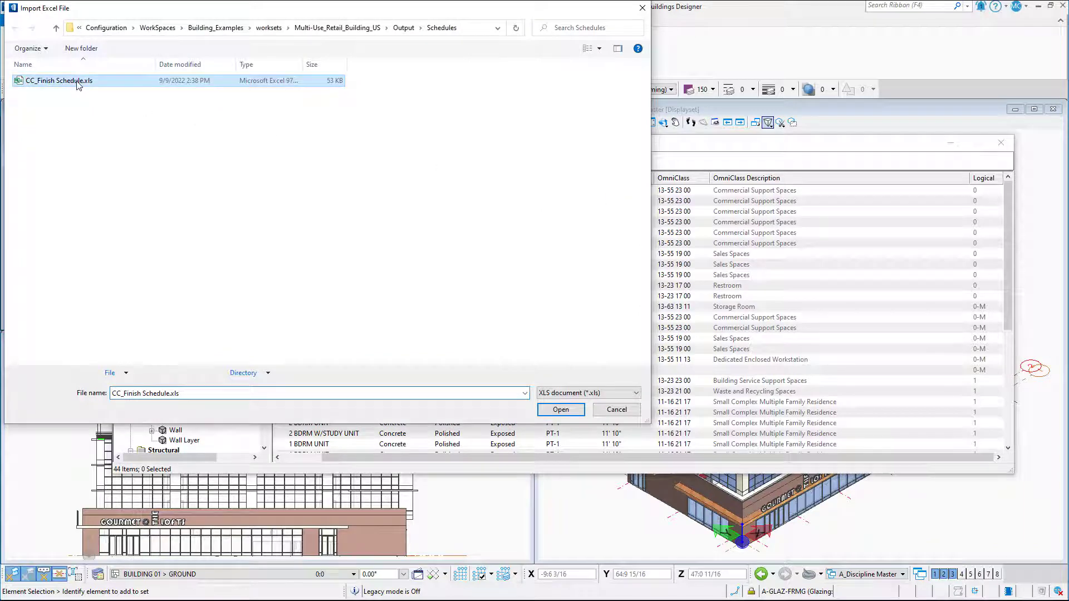
click(555, 410)
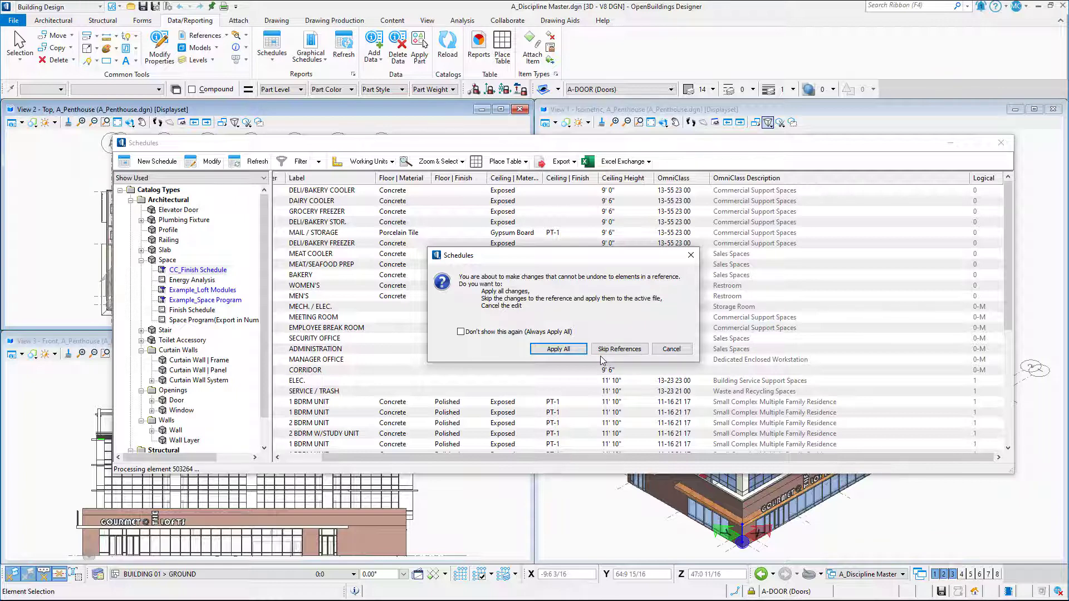
Apply the changes to all elements including referenced ones, then dismiss the 44-element import summary.
click(574, 351)
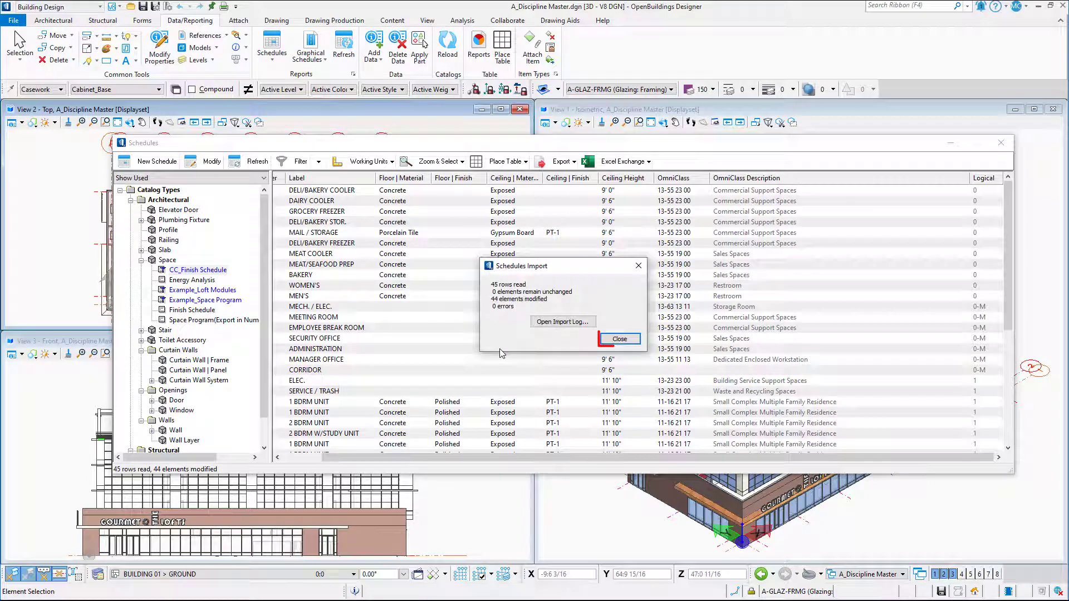
click(614, 339)
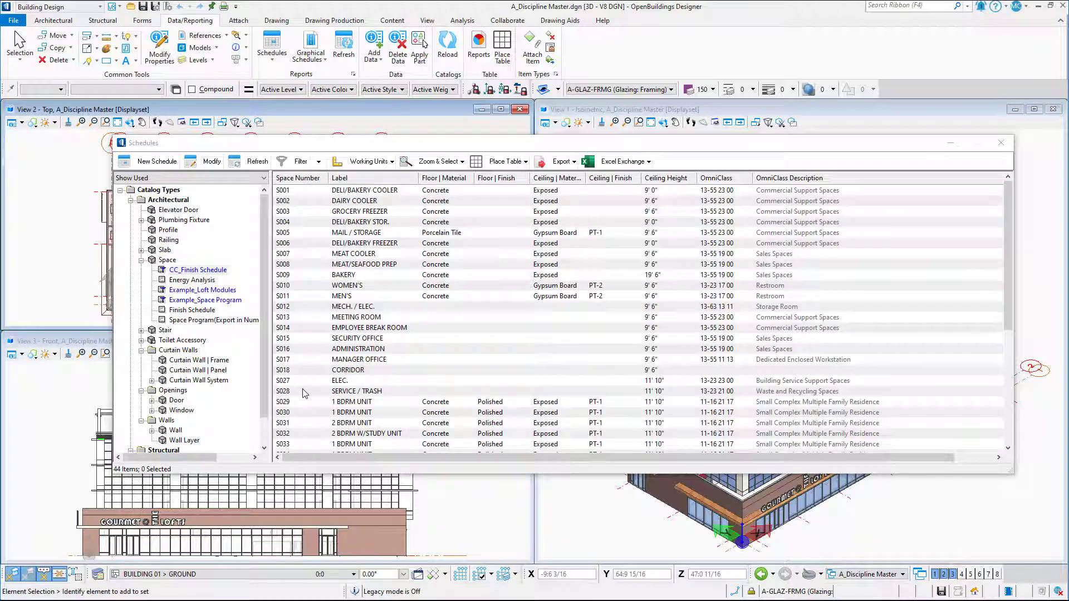
Scroll the CC_Finish Schedule to check the new space numbers, 1 BDRM units through S040 UNIT PENT.
scroll(306, 401, down, 6)
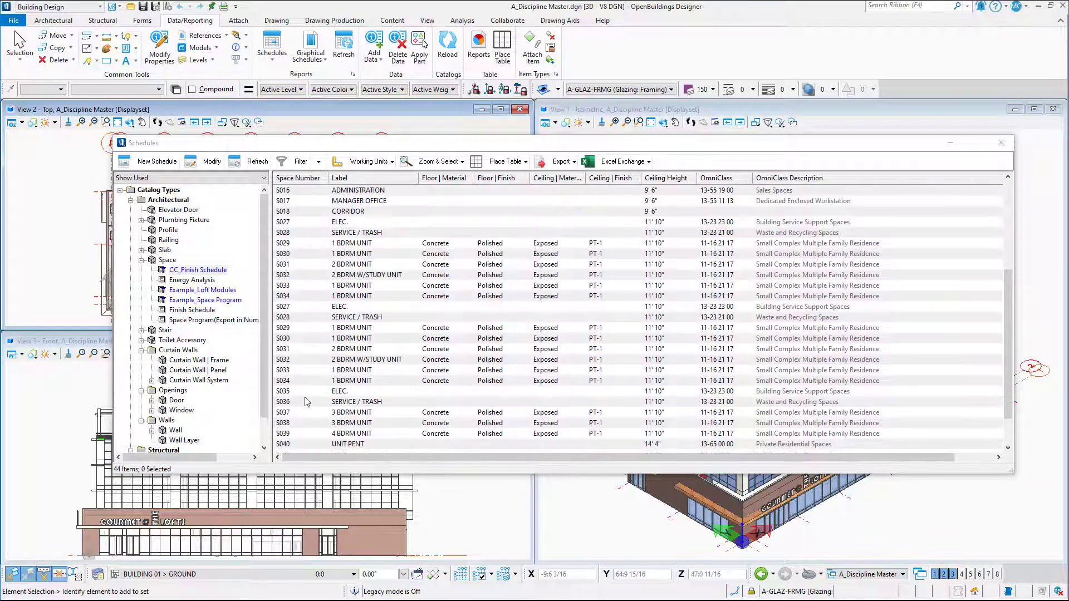